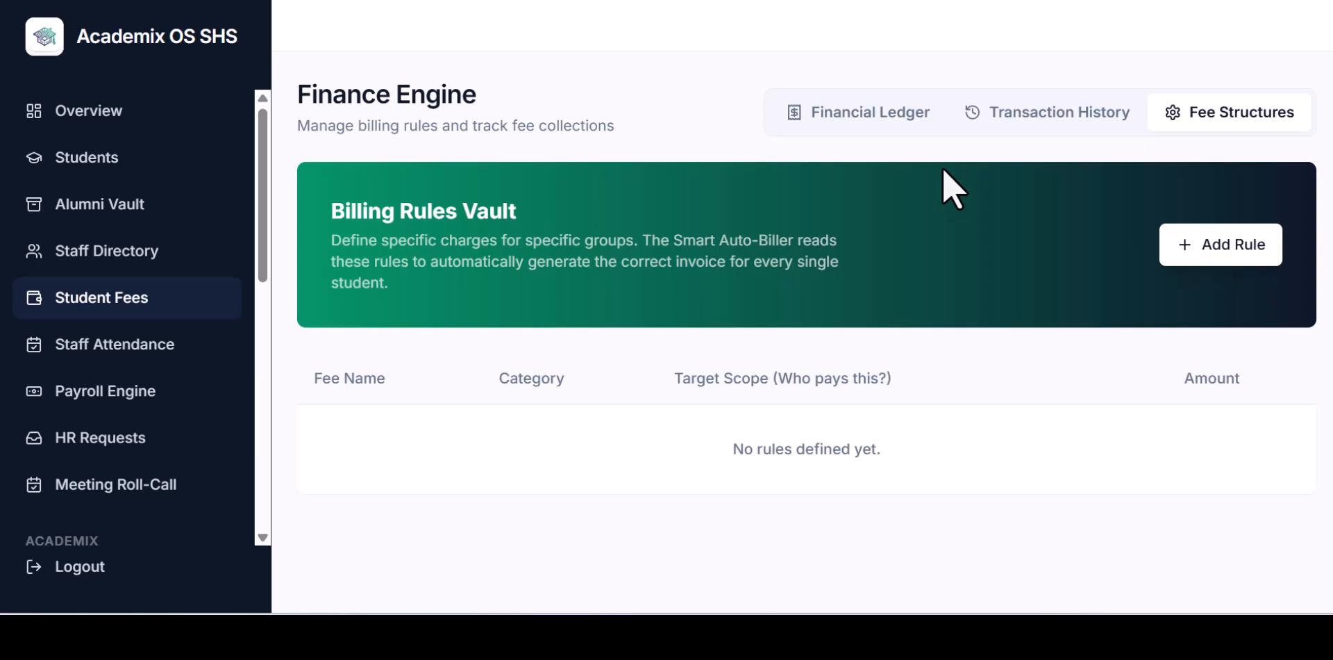
Step: Start a new billing rule named "1st Term School Fees" with the Tuition category and an amount of GH₵ 1000
{"action": "left_click", "coordinate": [1222, 265]}
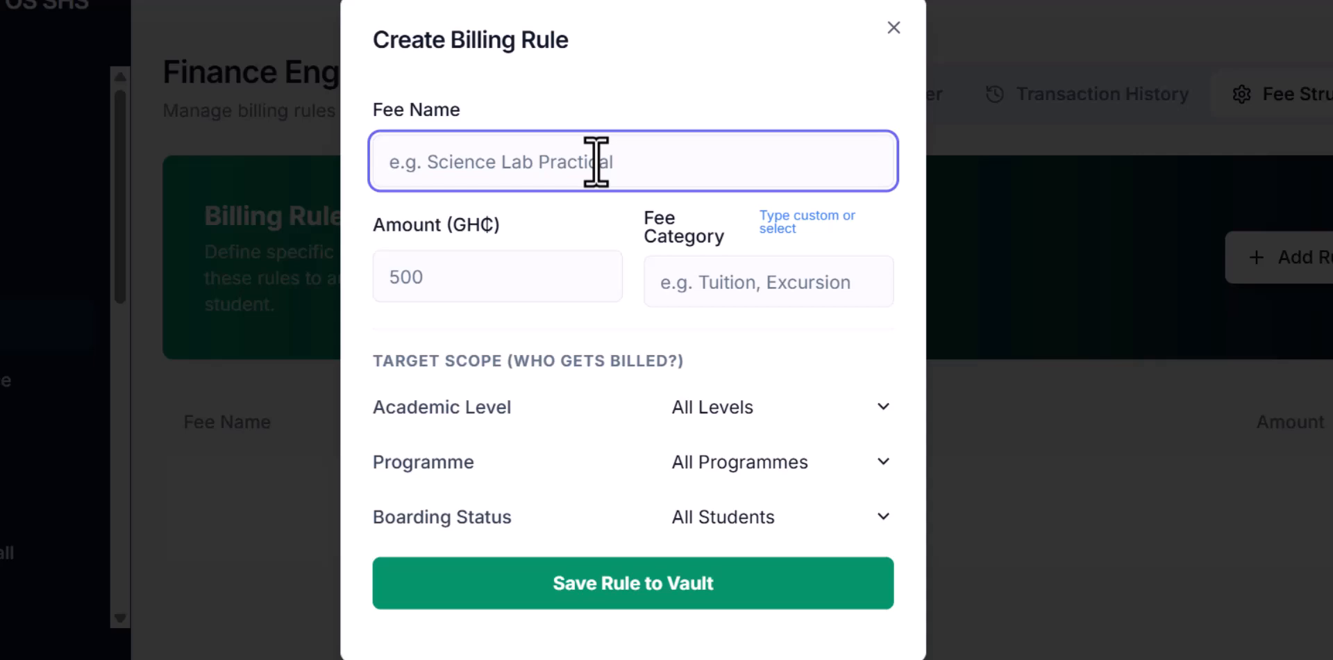
{"action": "type", "text": "1st Term"}
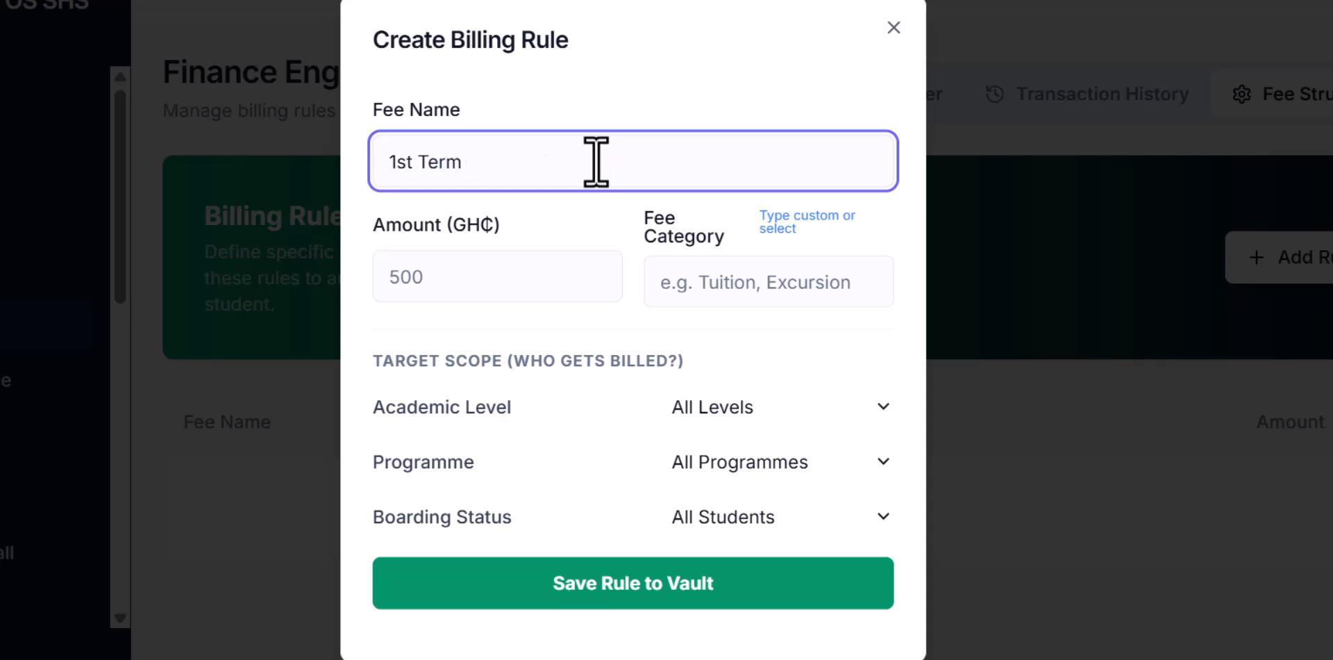
{"action": "type", "text": " f School Fees"}
{"action": "left_click", "coordinate": [467, 281]}
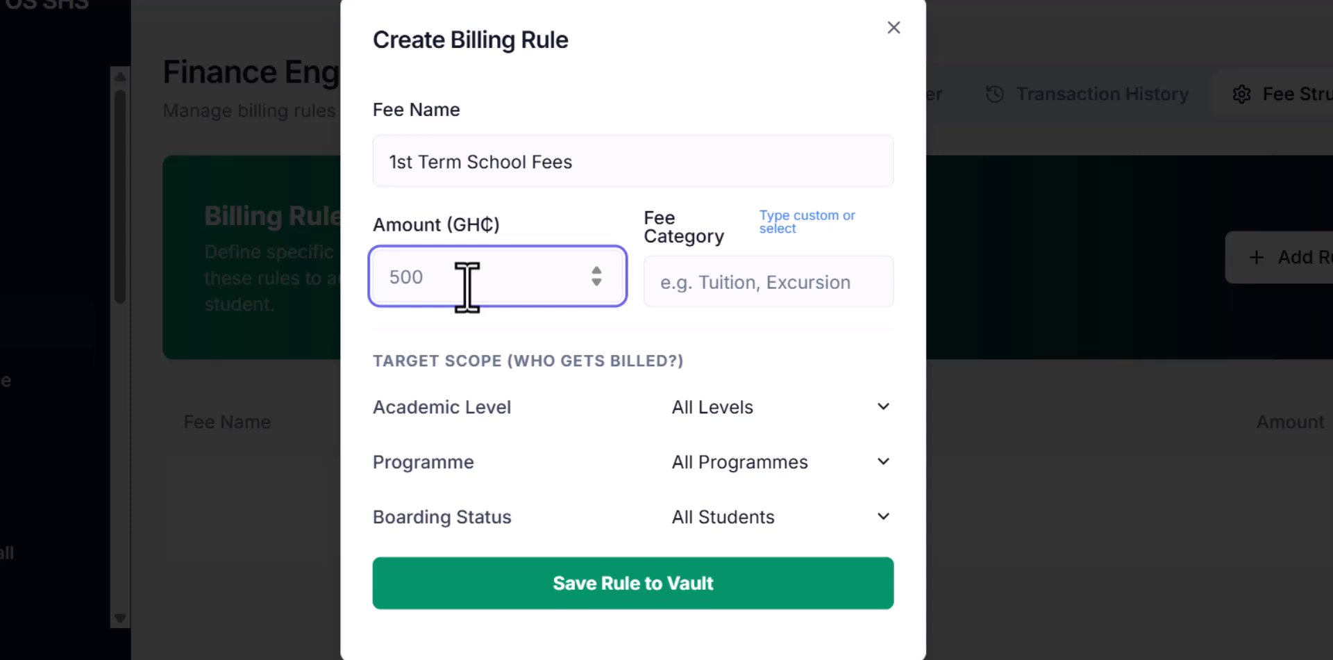
{"action": "left_click", "coordinate": [701, 287]}
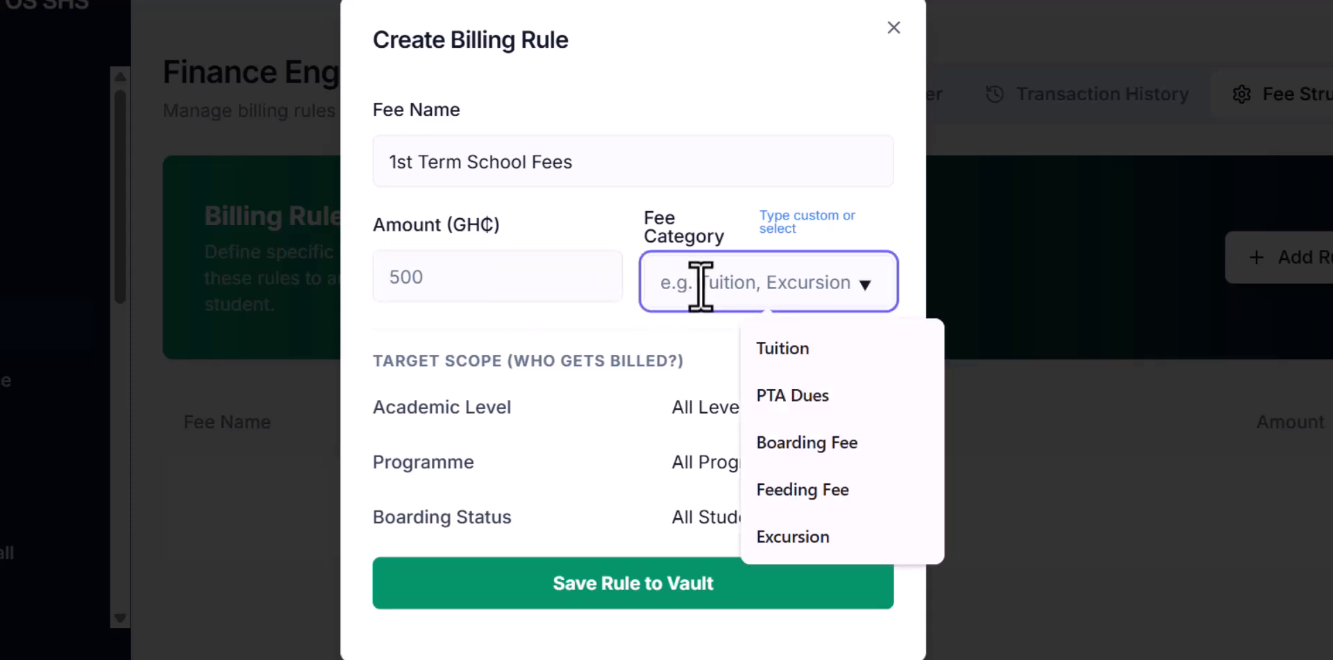
{"action": "type", "text": "Tui"}
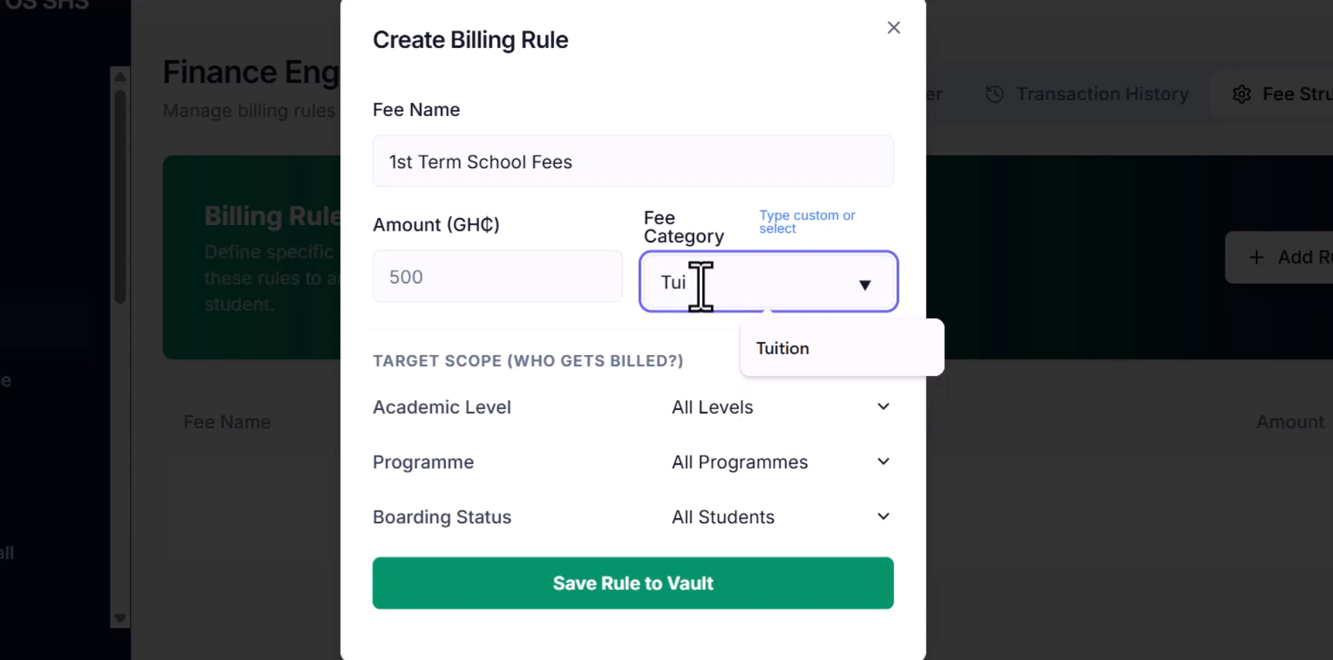
{"action": "left_click", "coordinate": [792, 351]}
{"action": "left_click", "coordinate": [417, 282]}
{"action": "type", "text": "1000-"}
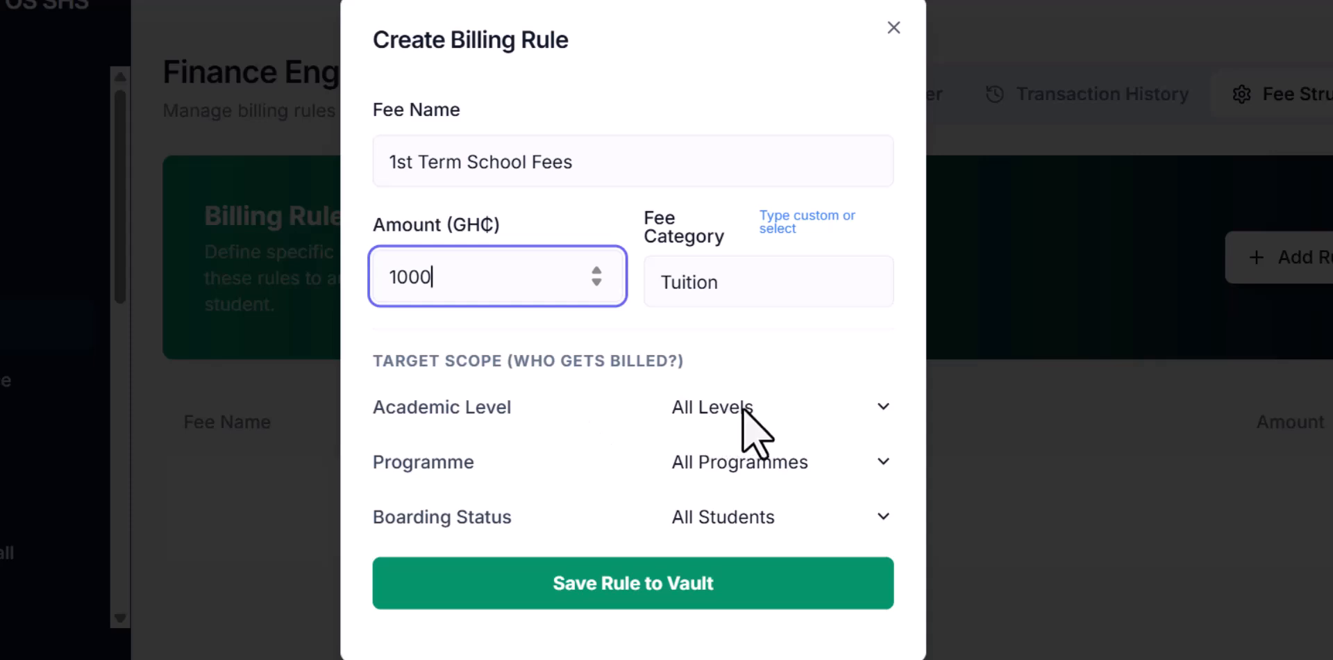
Step: Limit the rule's target scope to academic level SHS 1 and the Business programme, and view the boarding status options
{"action": "left_click", "coordinate": [879, 411]}
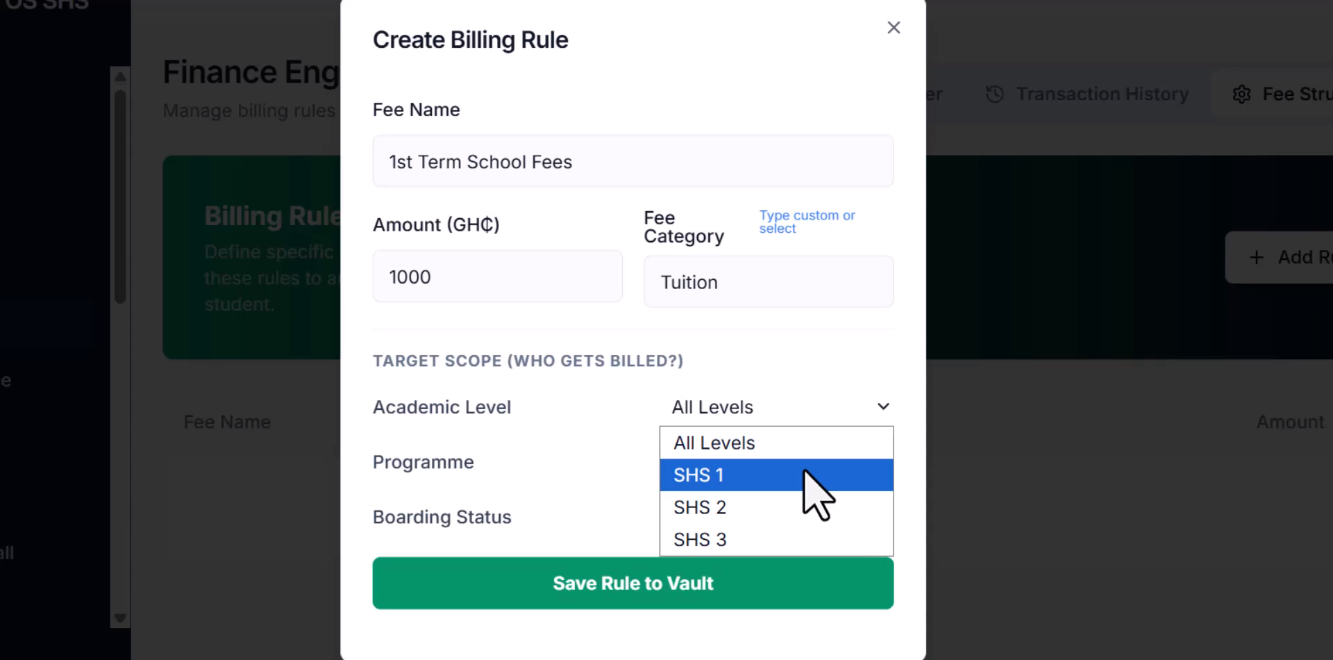
{"action": "left_click", "coordinate": [710, 476]}
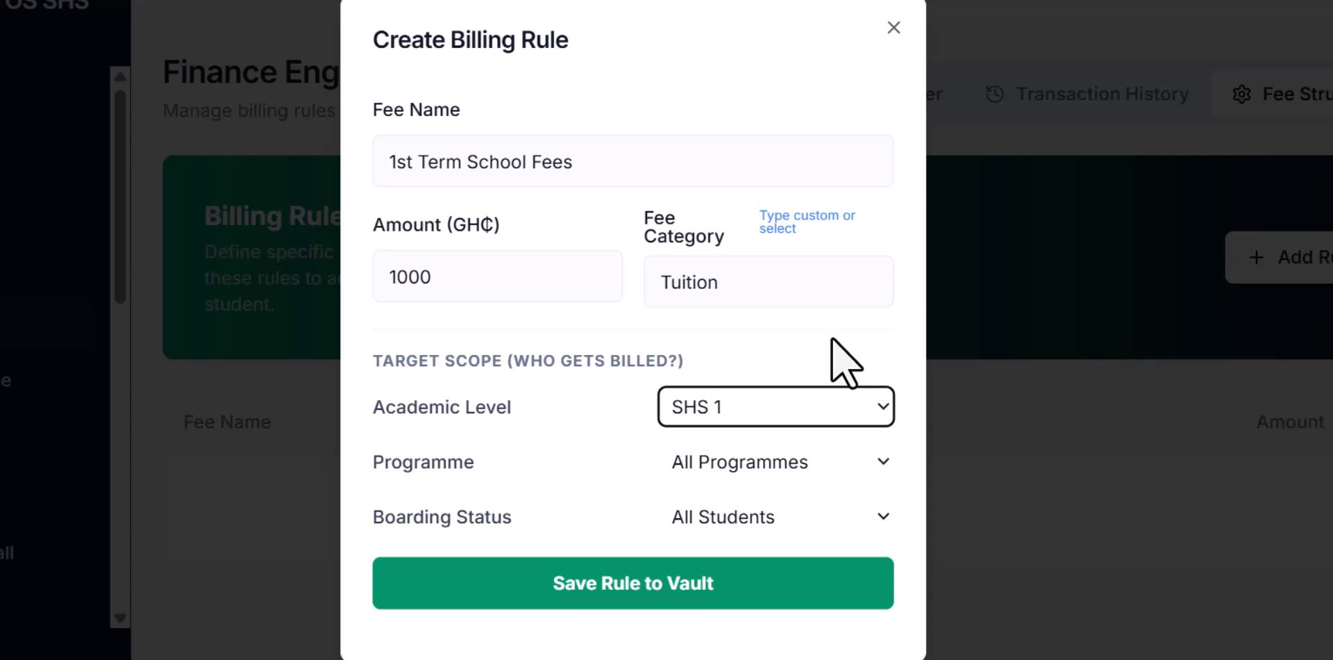
{"action": "left_click", "coordinate": [760, 461]}
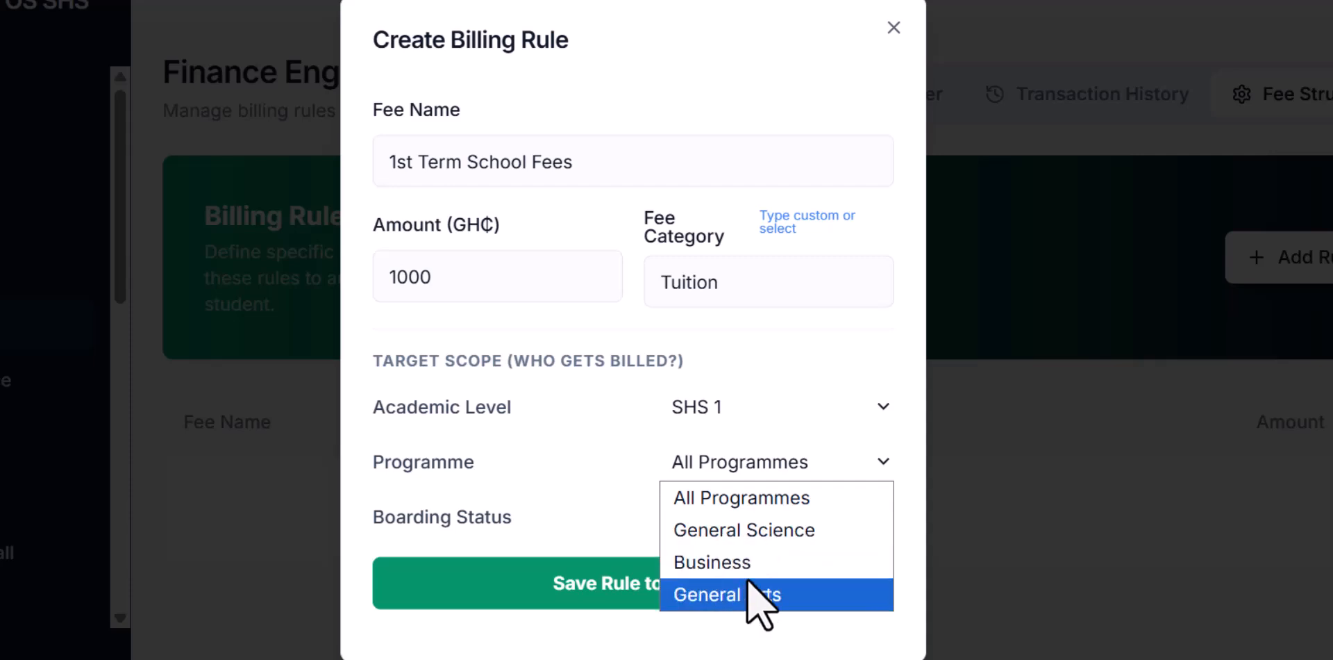
{"action": "left_click", "coordinate": [740, 547]}
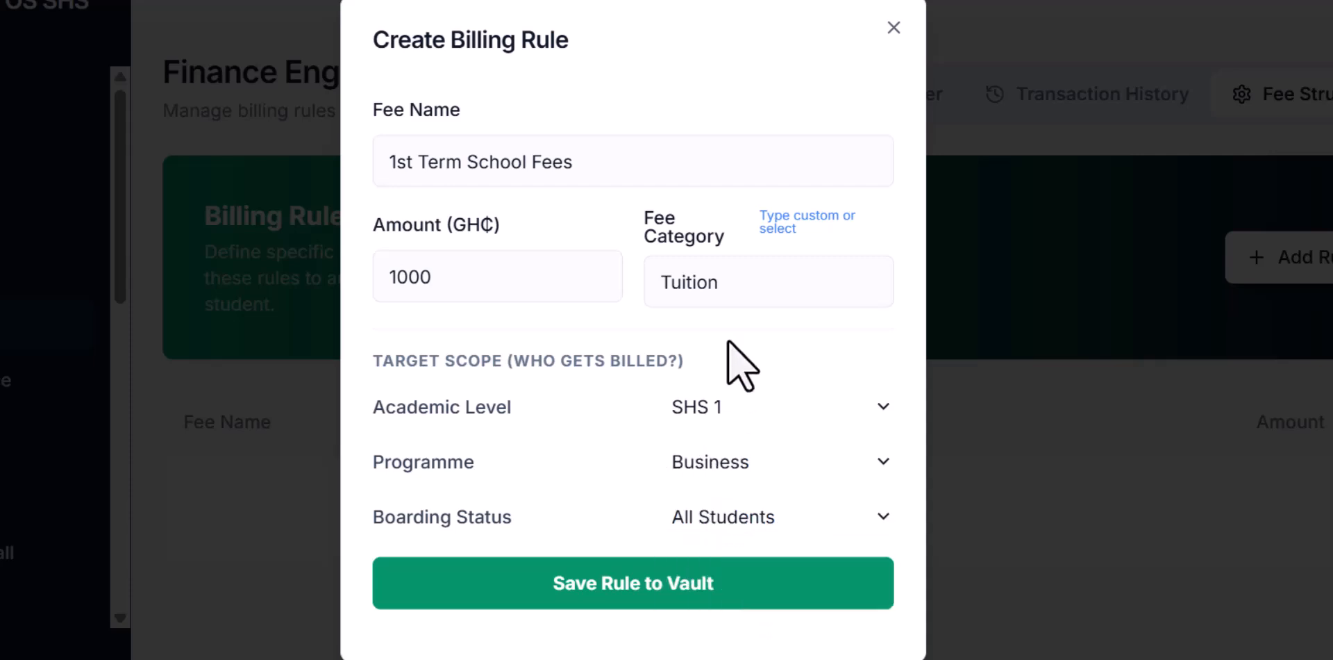
{"action": "left_click", "coordinate": [826, 510]}
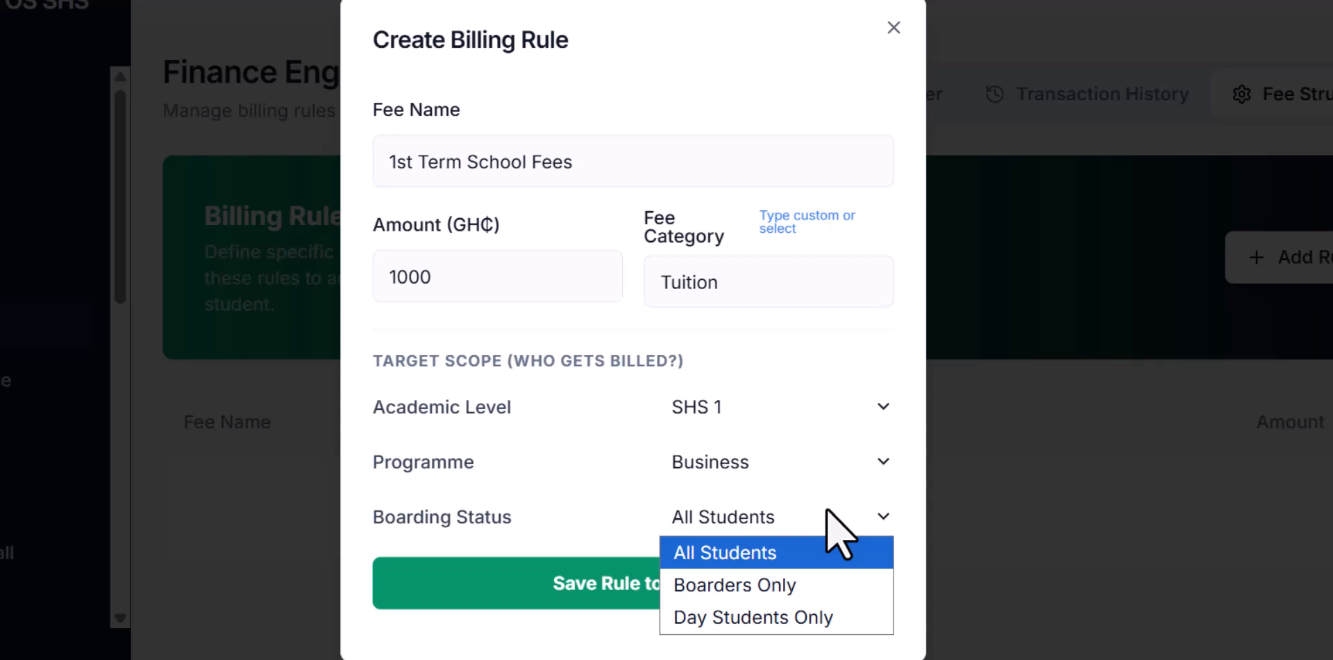
{"action": "left_click", "coordinate": [828, 514]}
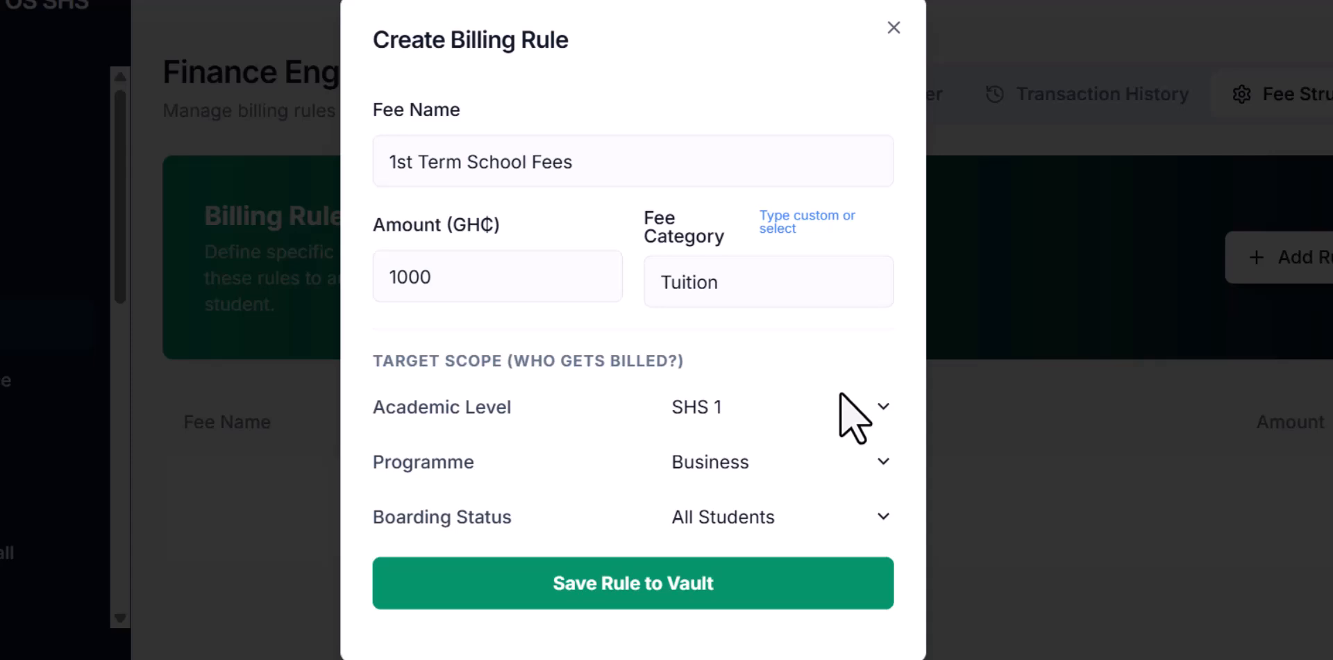
Step: Set the tuition rule's scope to All Programmes and All Levels, and save the rule to the vault
{"action": "left_click", "coordinate": [750, 448]}
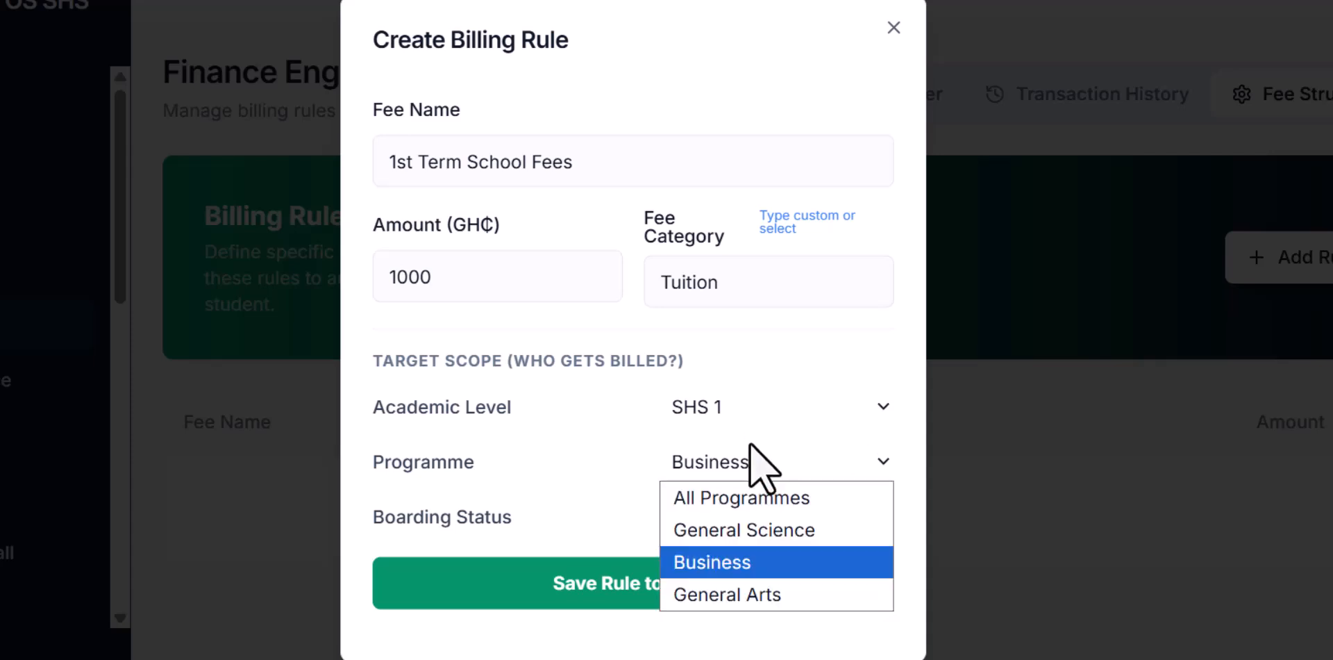
{"action": "left_click", "coordinate": [701, 500]}
{"action": "left_click", "coordinate": [725, 407]}
{"action": "left_click", "coordinate": [726, 444]}
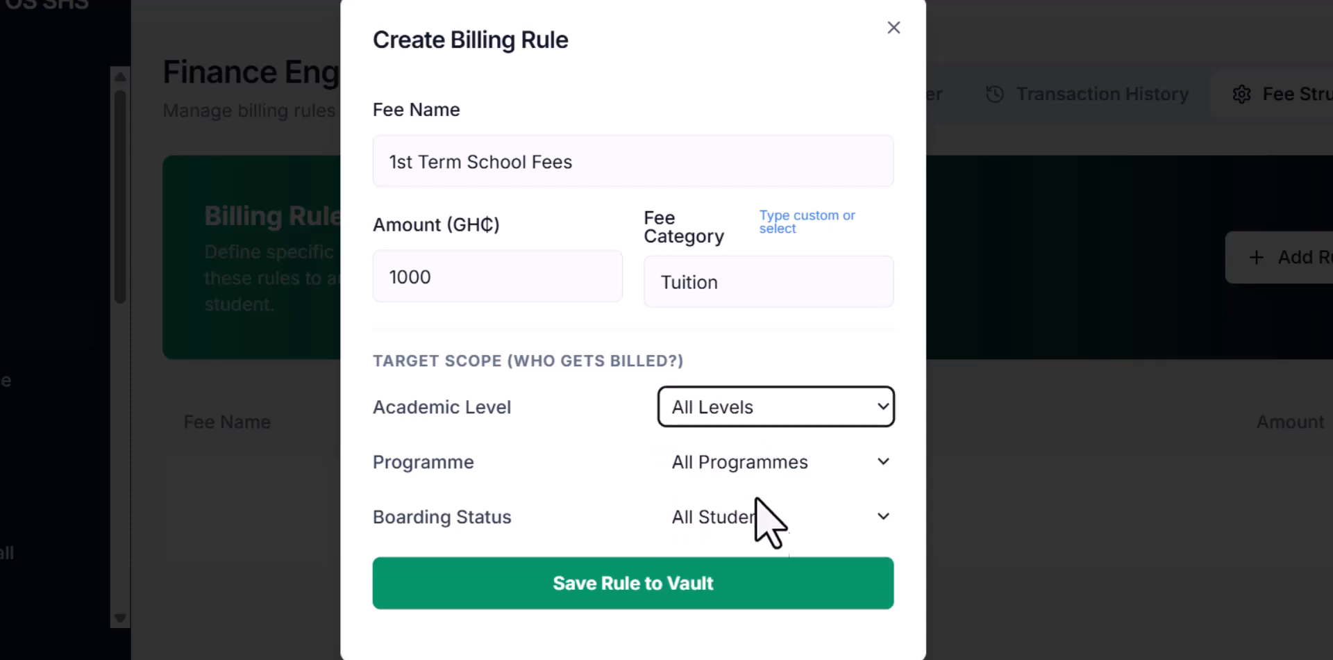
{"action": "left_click", "coordinate": [849, 331]}
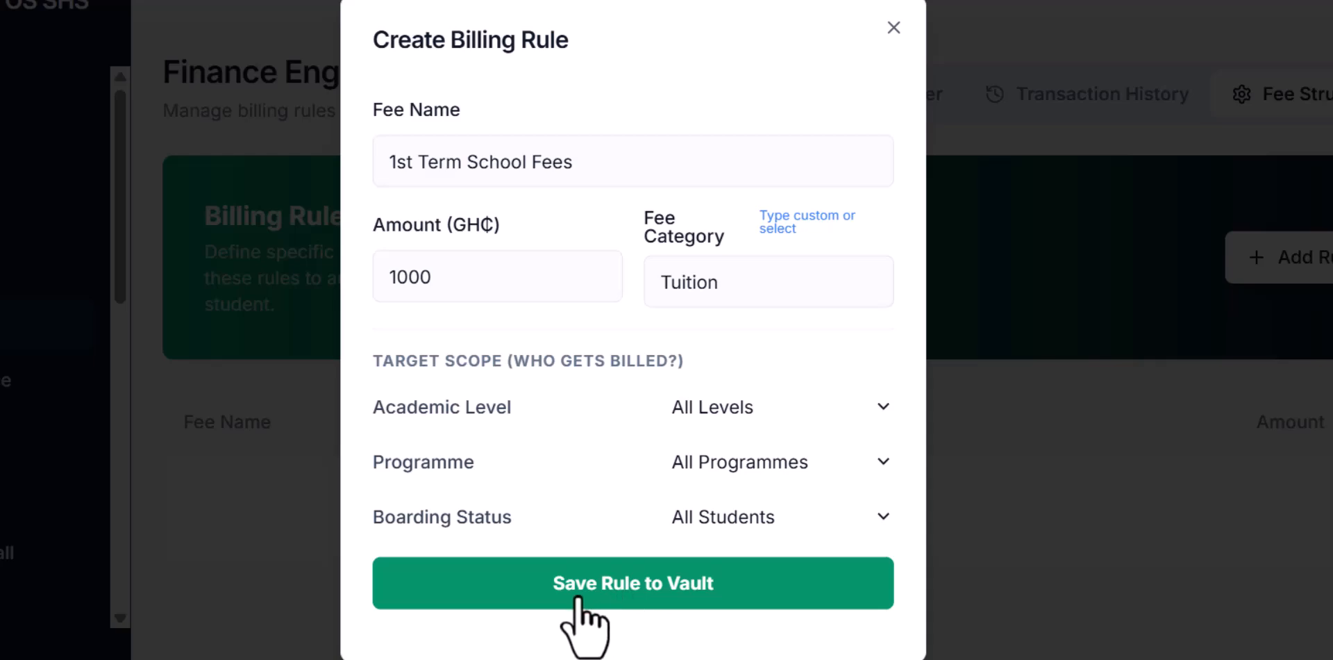
{"action": "left_click", "coordinate": [650, 596]}
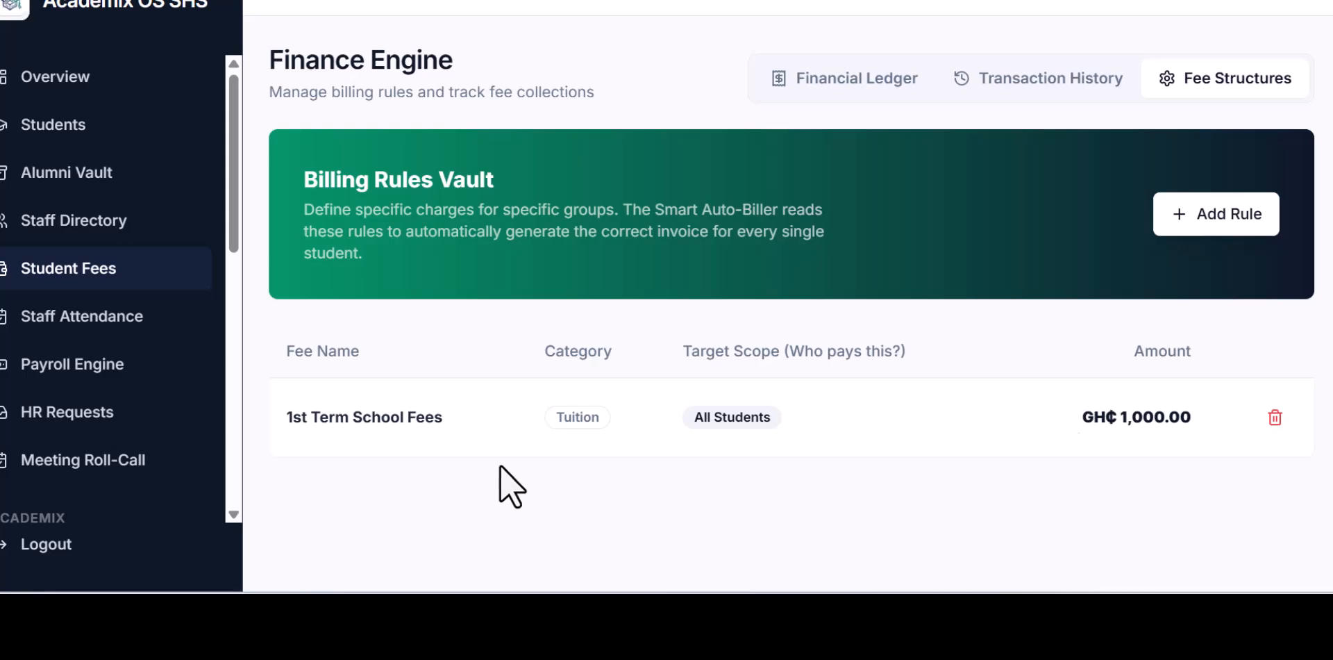
Step: Add and save a second "1st Term School Fees" billing rule with category PTA Dues and an amount of GH₵ 300
{"action": "left_click", "coordinate": [1239, 214]}
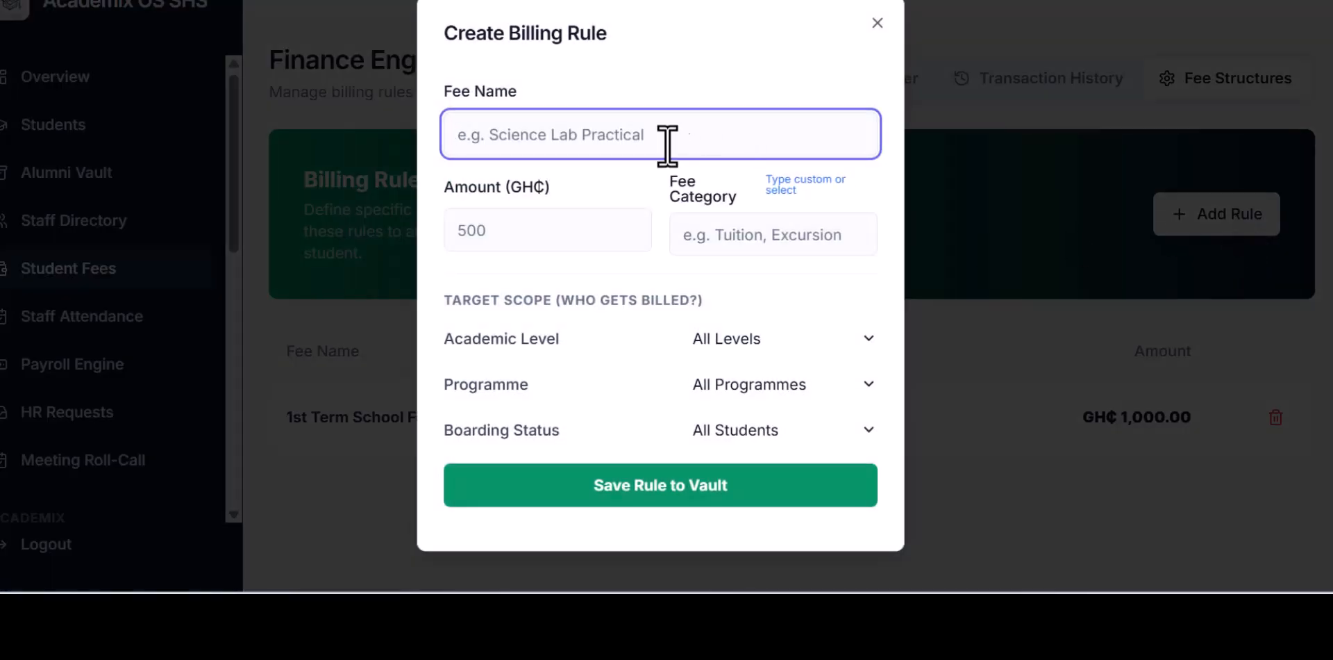
{"action": "type", "text": "1st Term School Fees"}
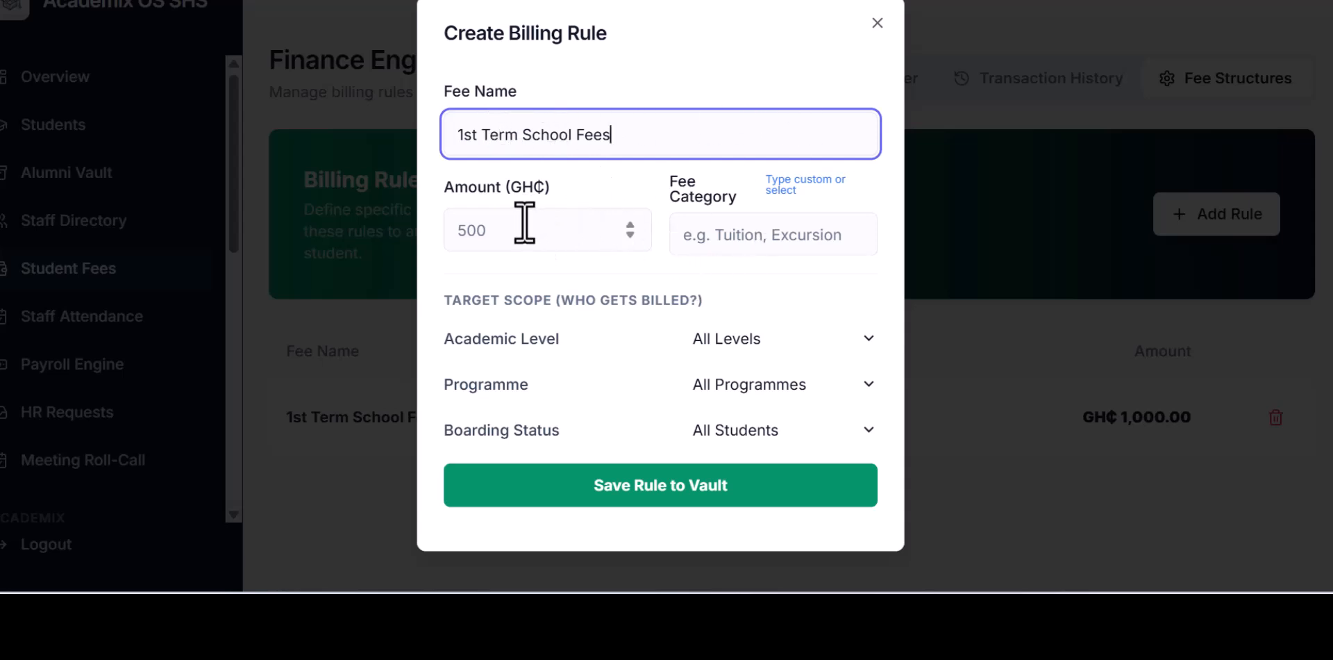
{"action": "left_click", "coordinate": [755, 235]}
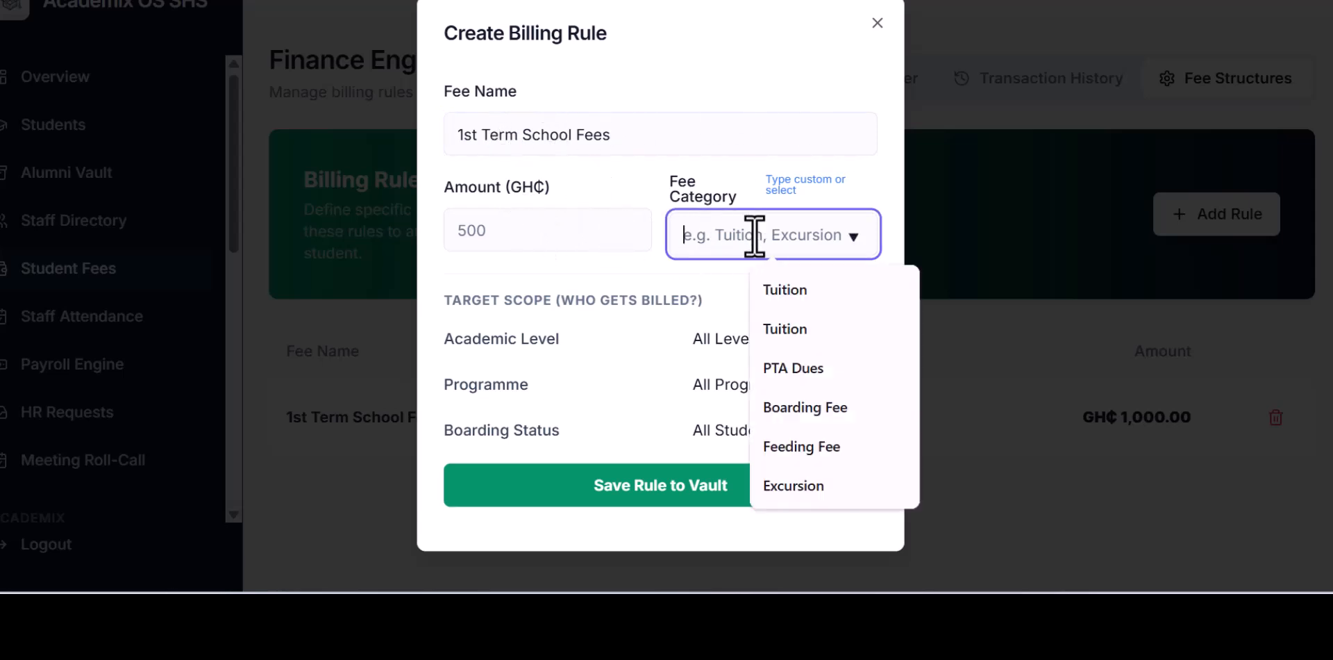
{"action": "left_click", "coordinate": [788, 368]}
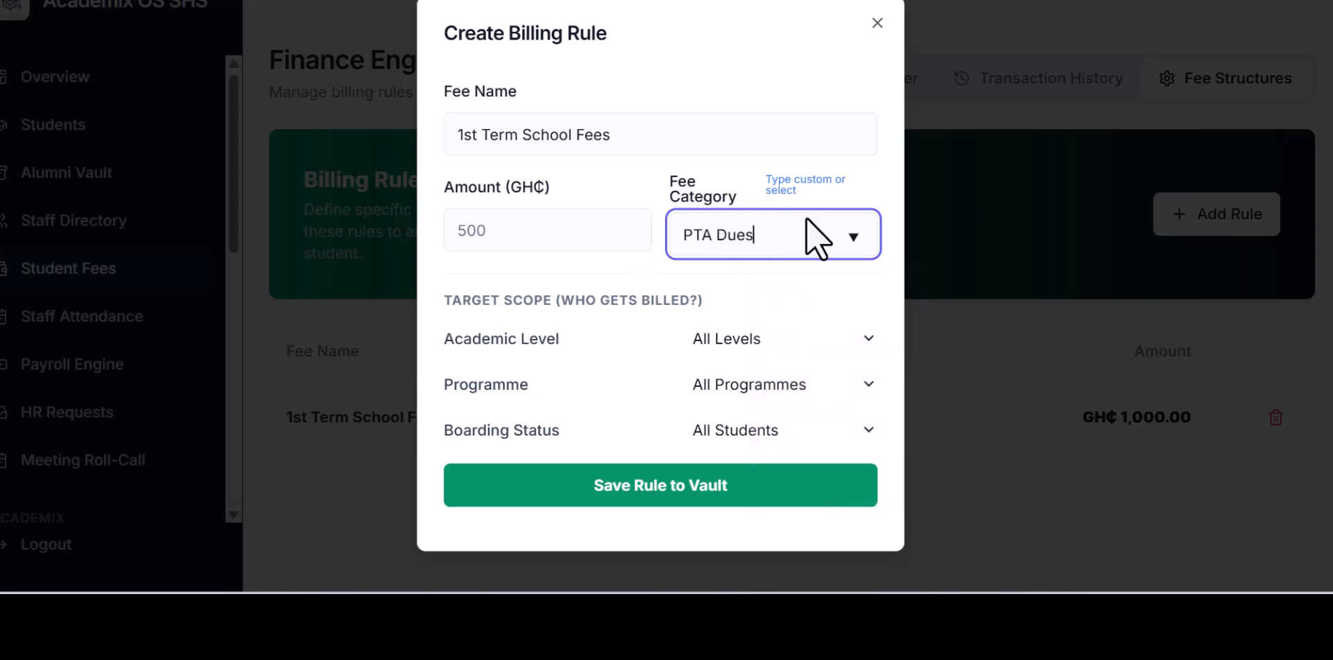
{"action": "left_click", "coordinate": [507, 227]}
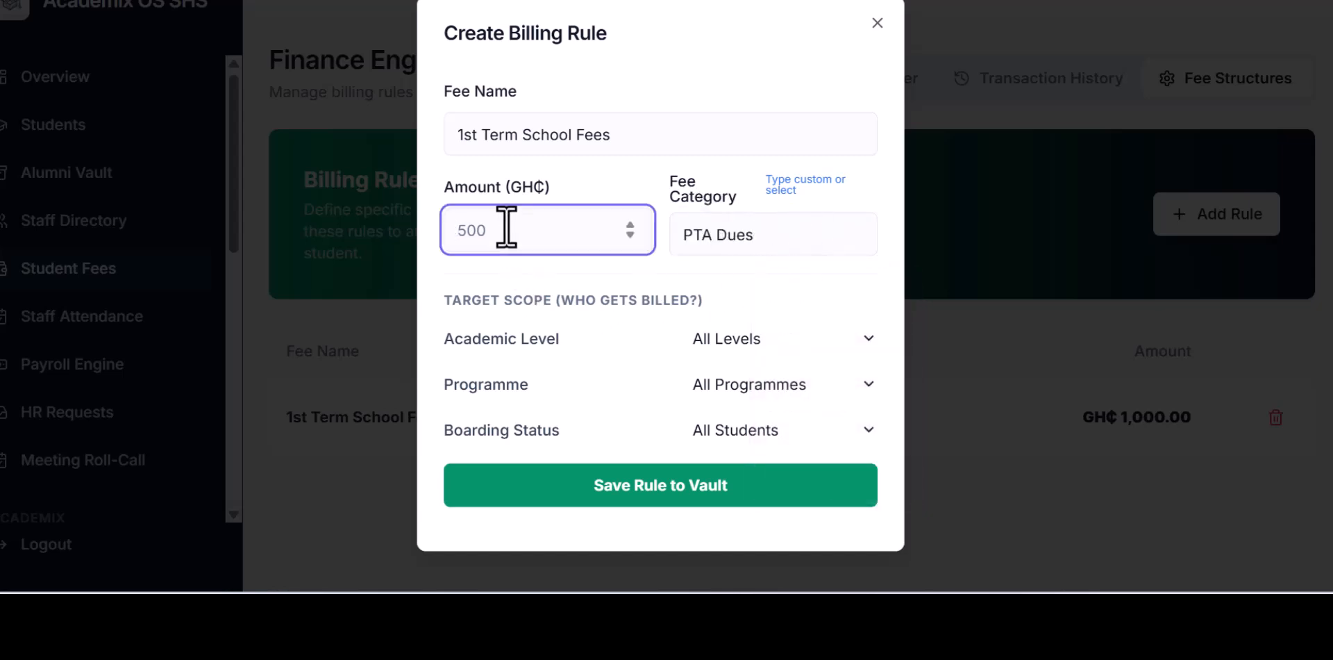
{"action": "type", "text": "300"}
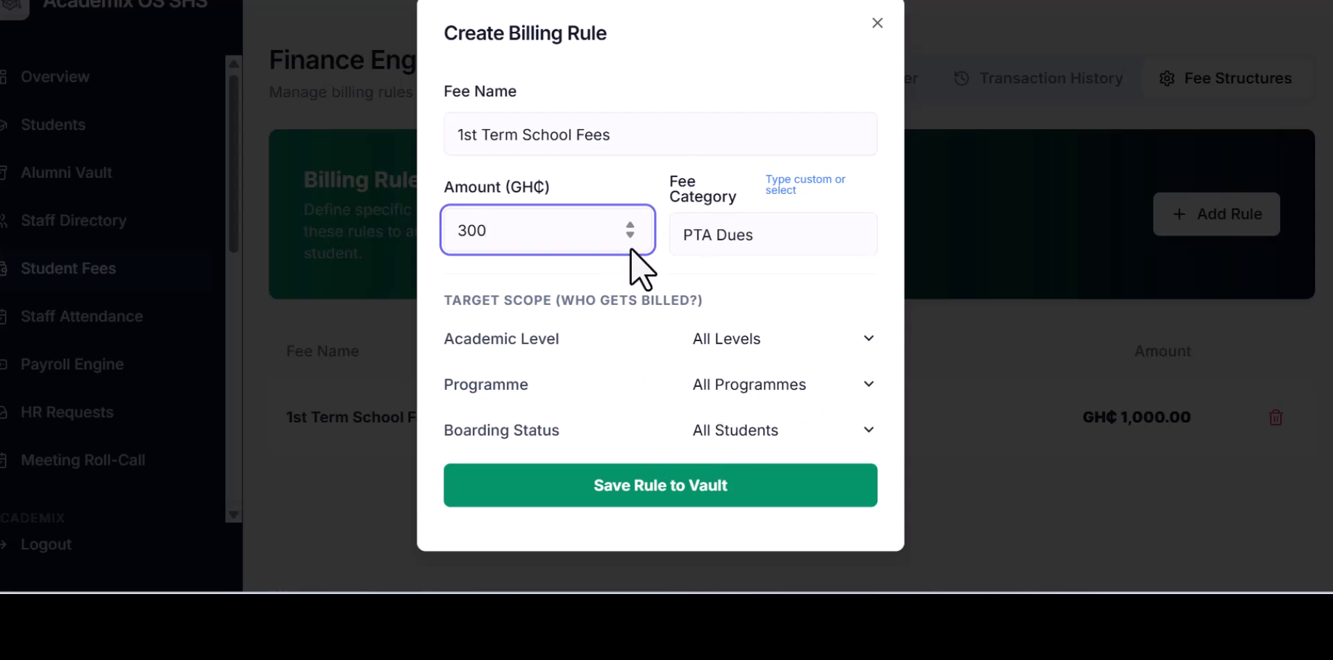
{"action": "left_click", "coordinate": [666, 490]}
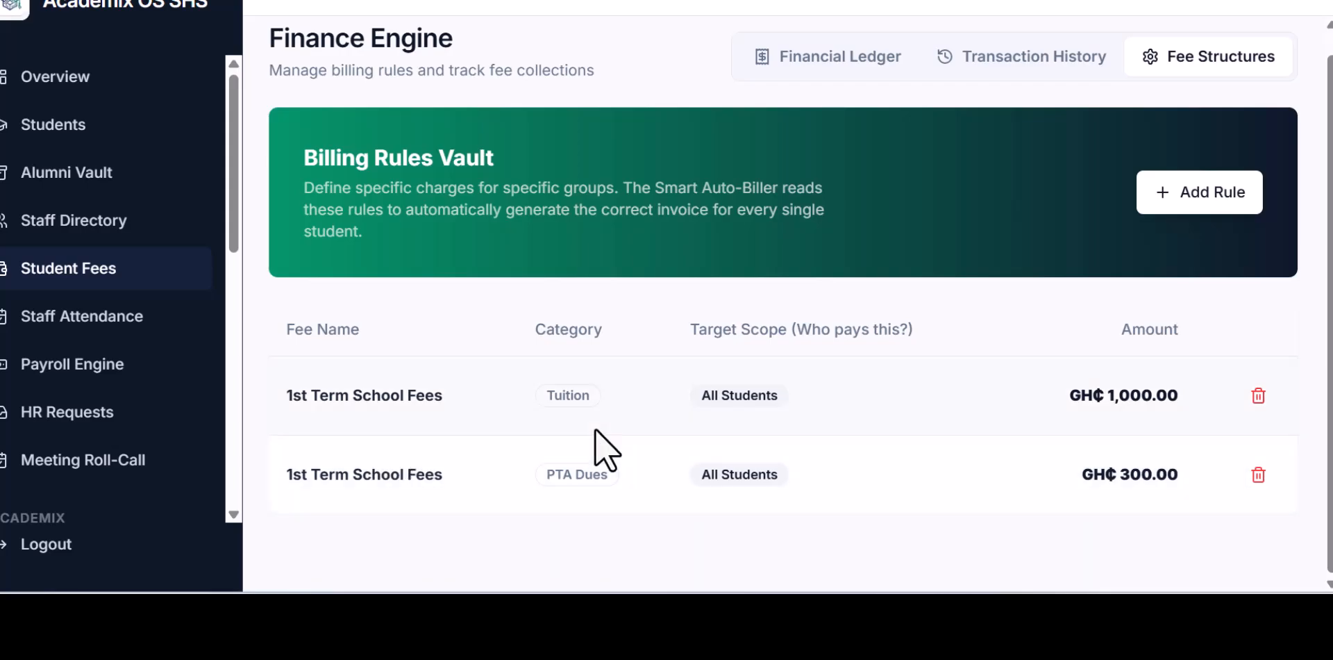
Step: Start another "1st Term School Fees" billing rule with the custom category Science Practicals and an amount of GH₵ 400
{"action": "left_click", "coordinate": [1186, 186]}
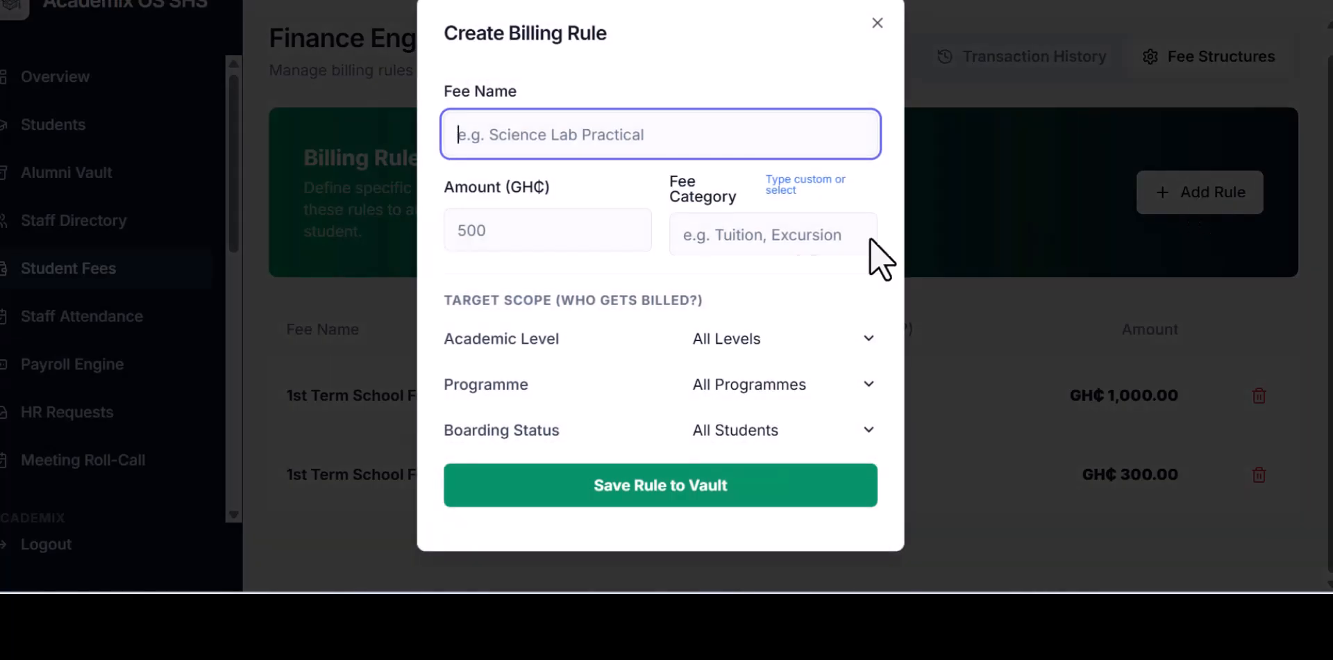
{"action": "type", "text": "1st Term School Fees"}
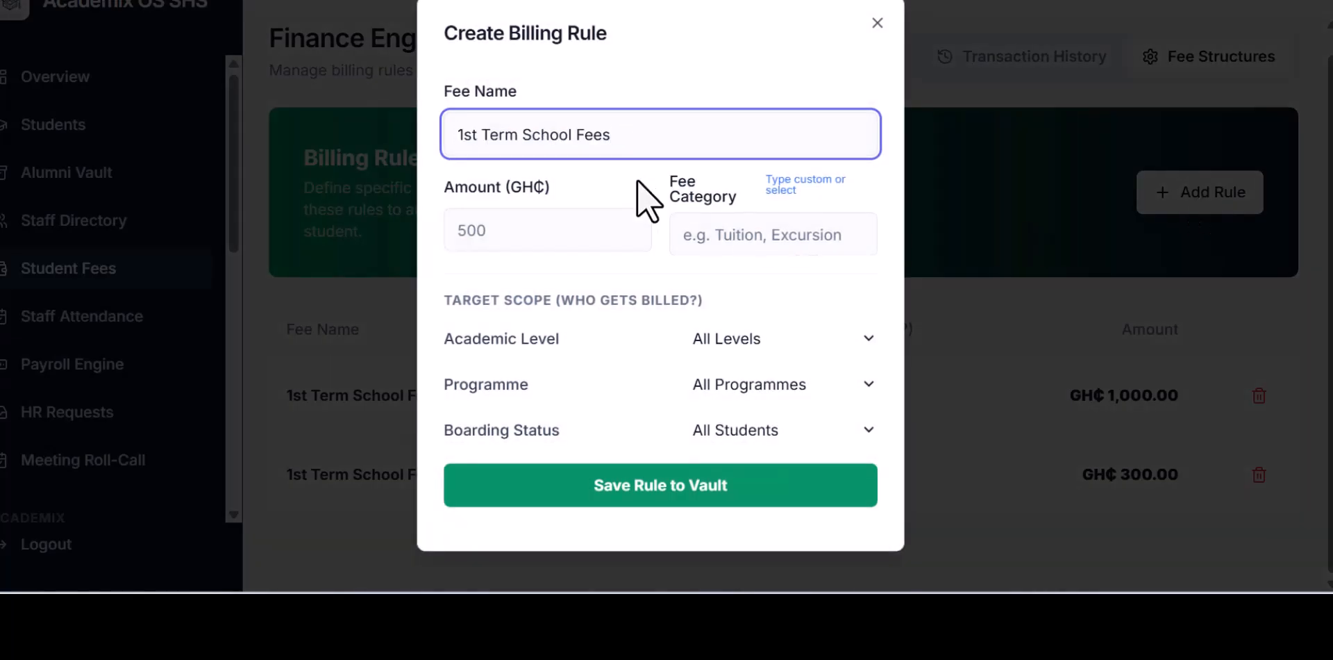
{"action": "left_click", "coordinate": [741, 233]}
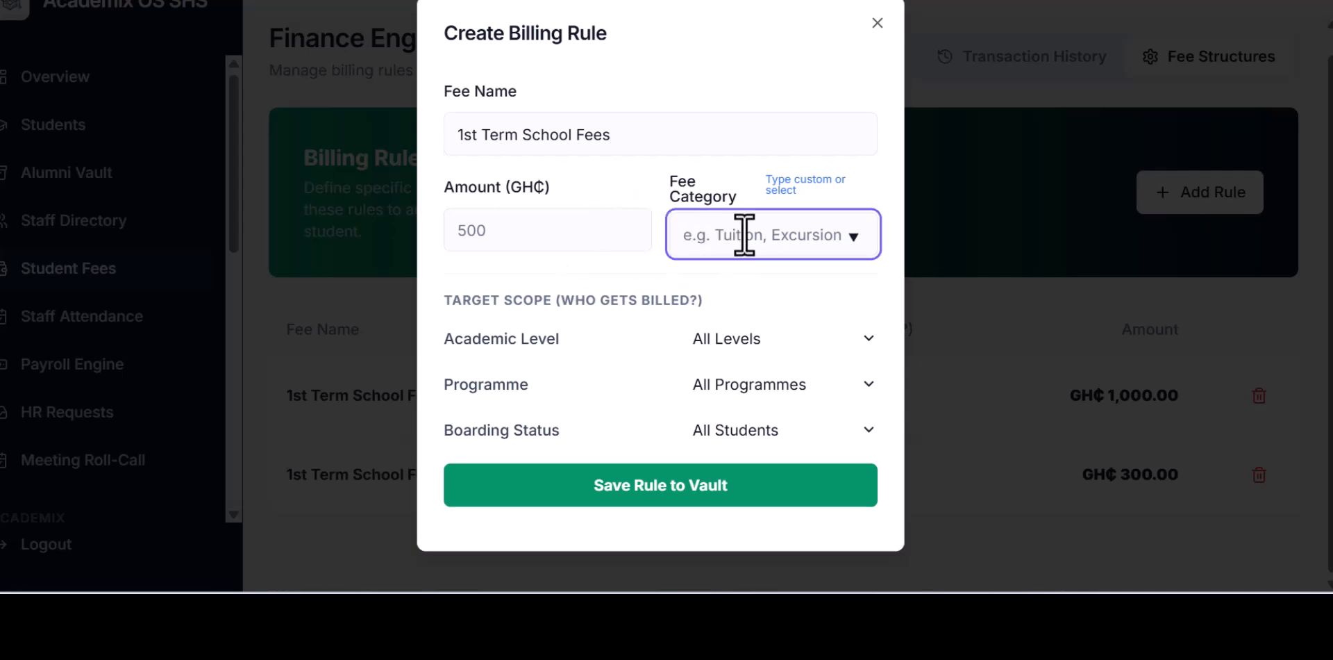
{"action": "type", "text": "Science Practicals"}
{"action": "left_click", "coordinate": [497, 232]}
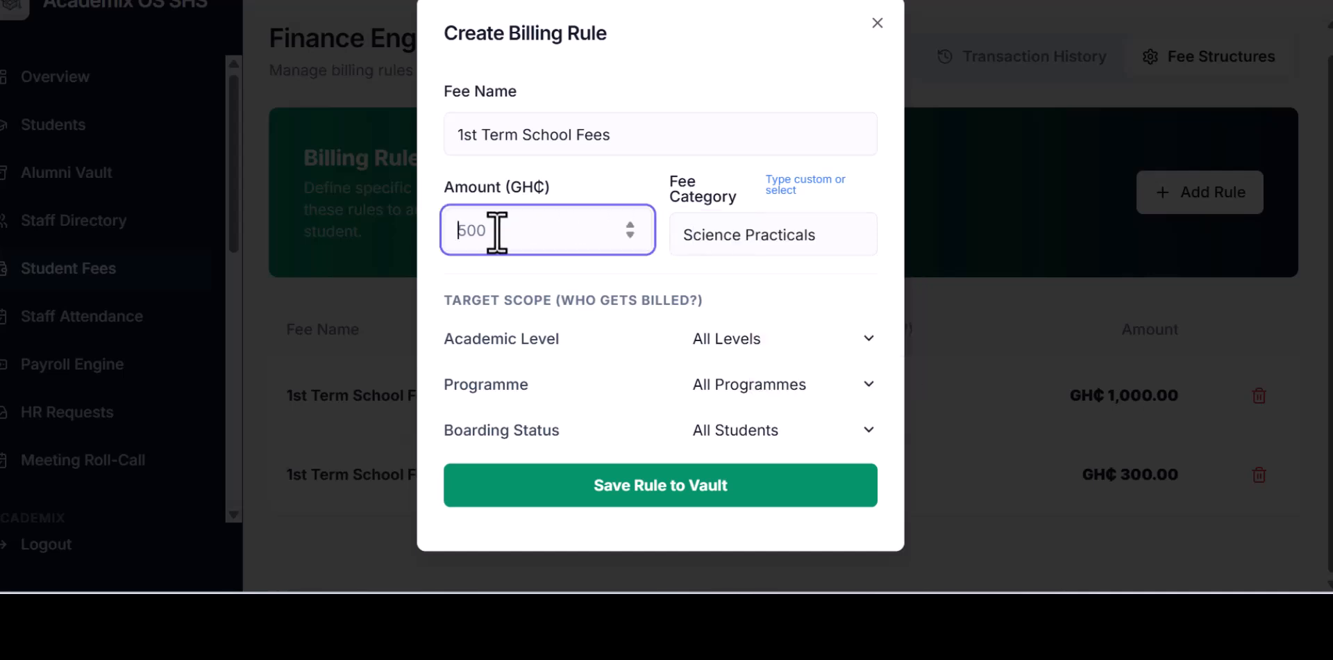
{"action": "type", "text": "400"}
{"action": "left_click", "coordinate": [782, 288]}
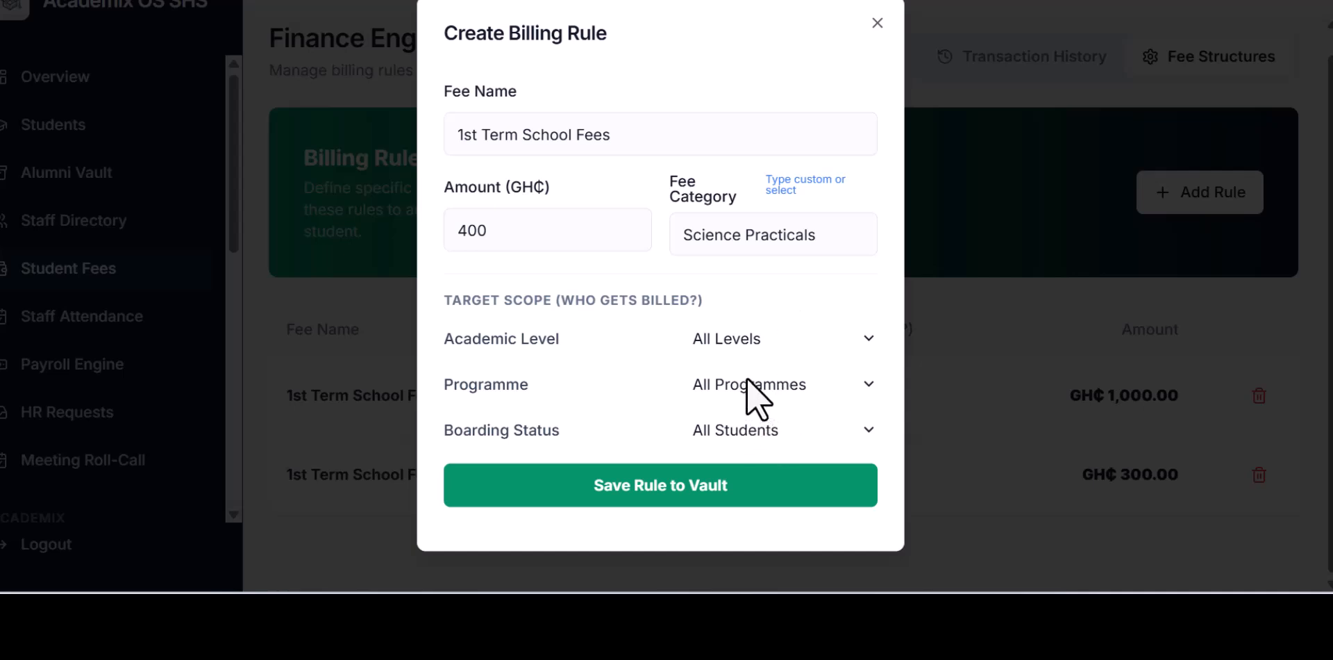
Step: Target the Science Practicals rule at the General Science programme, All Students and level SHS 1, and save it to the vault
{"action": "left_click", "coordinate": [779, 385]}
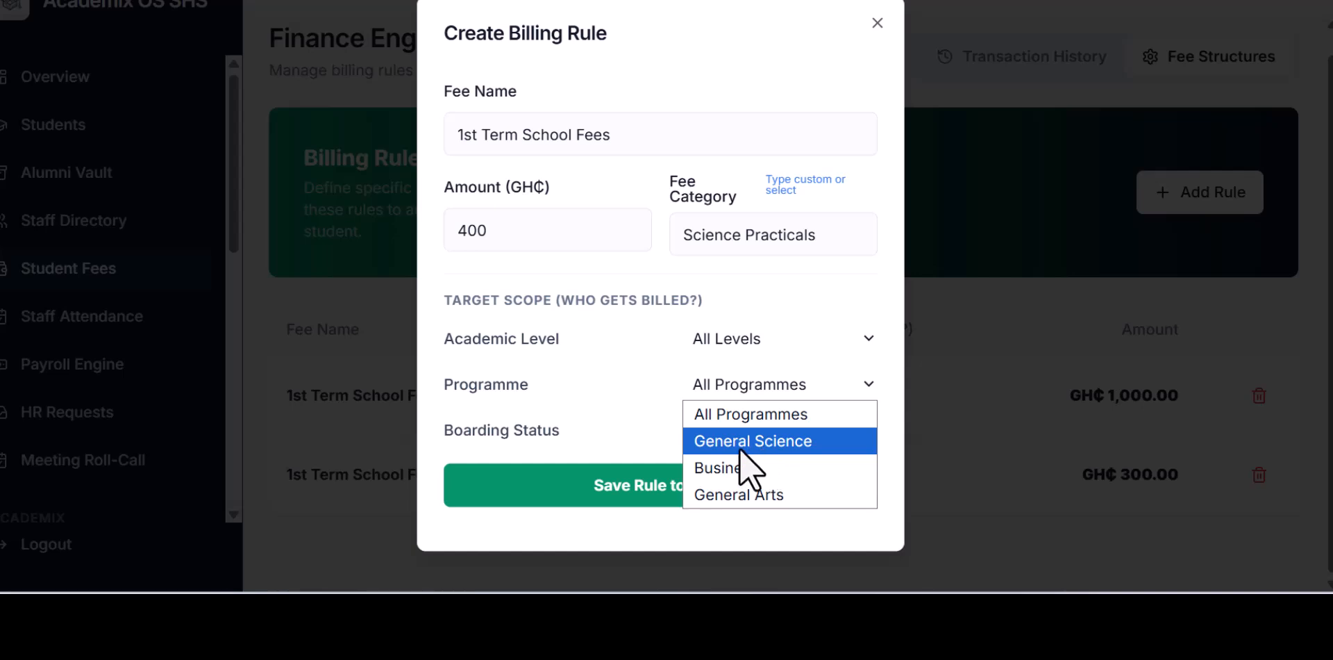
{"action": "left_click", "coordinate": [786, 447]}
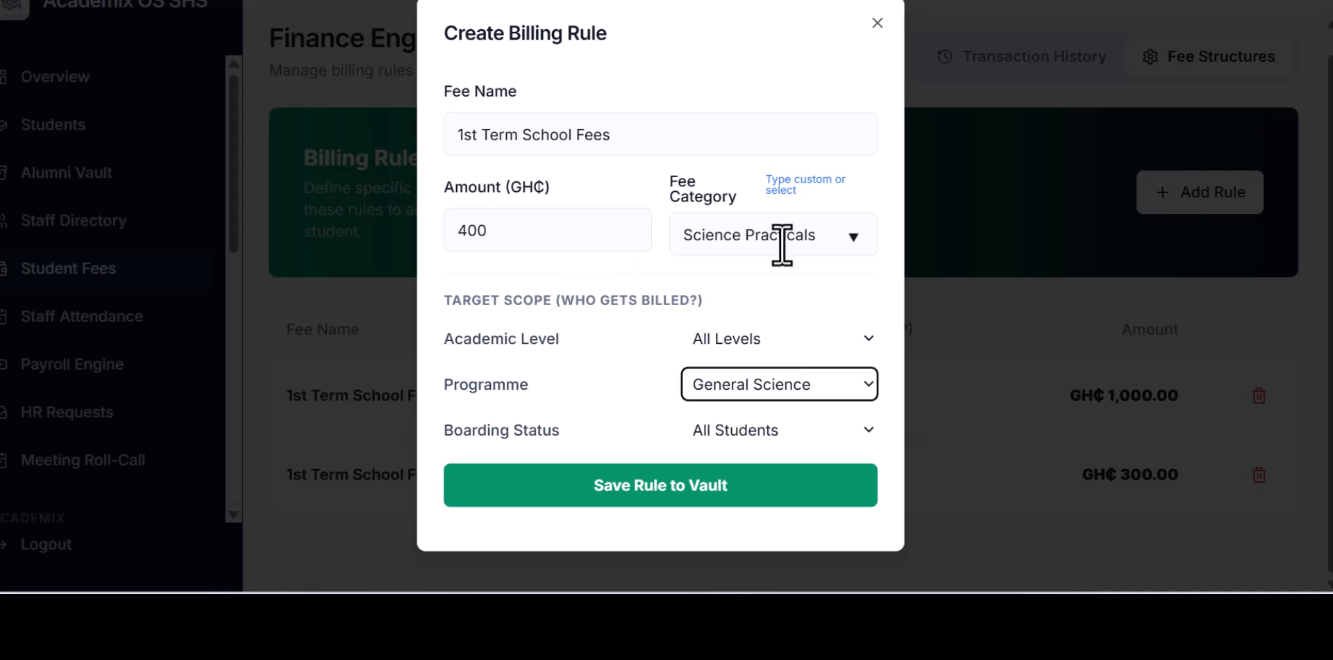
{"action": "left_click", "coordinate": [484, 445]}
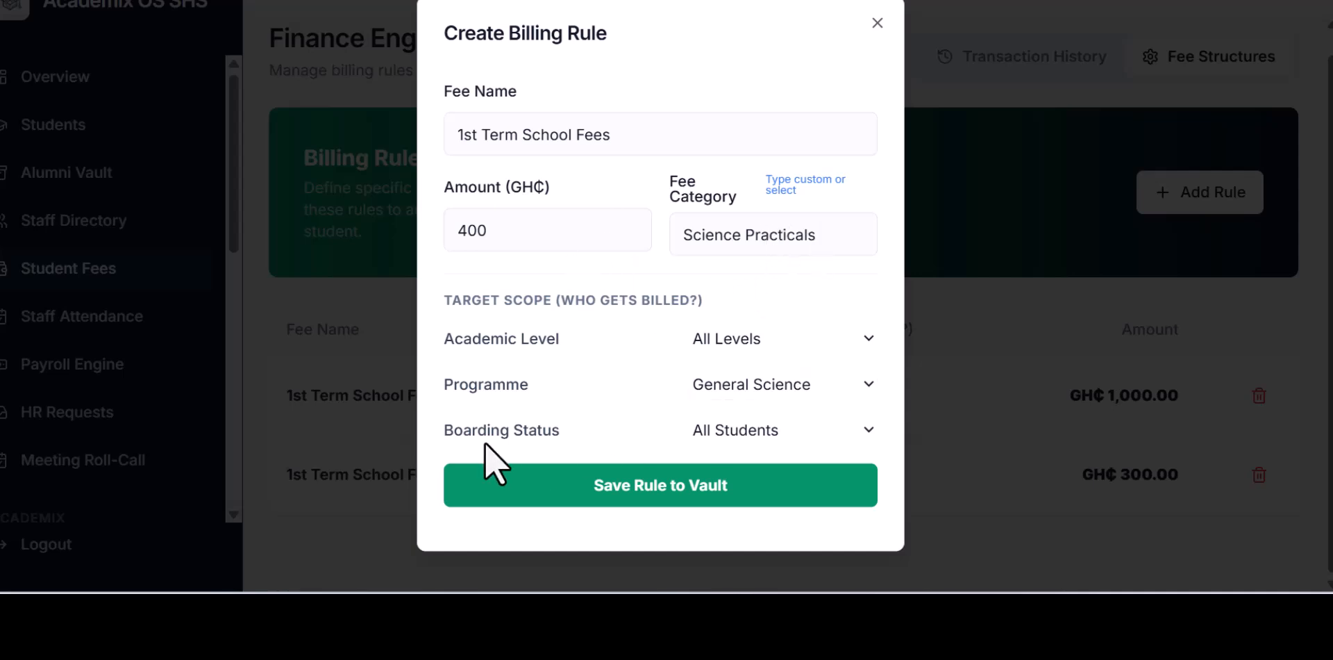
{"action": "left_click", "coordinate": [774, 436]}
{"action": "left_click", "coordinate": [732, 456]}
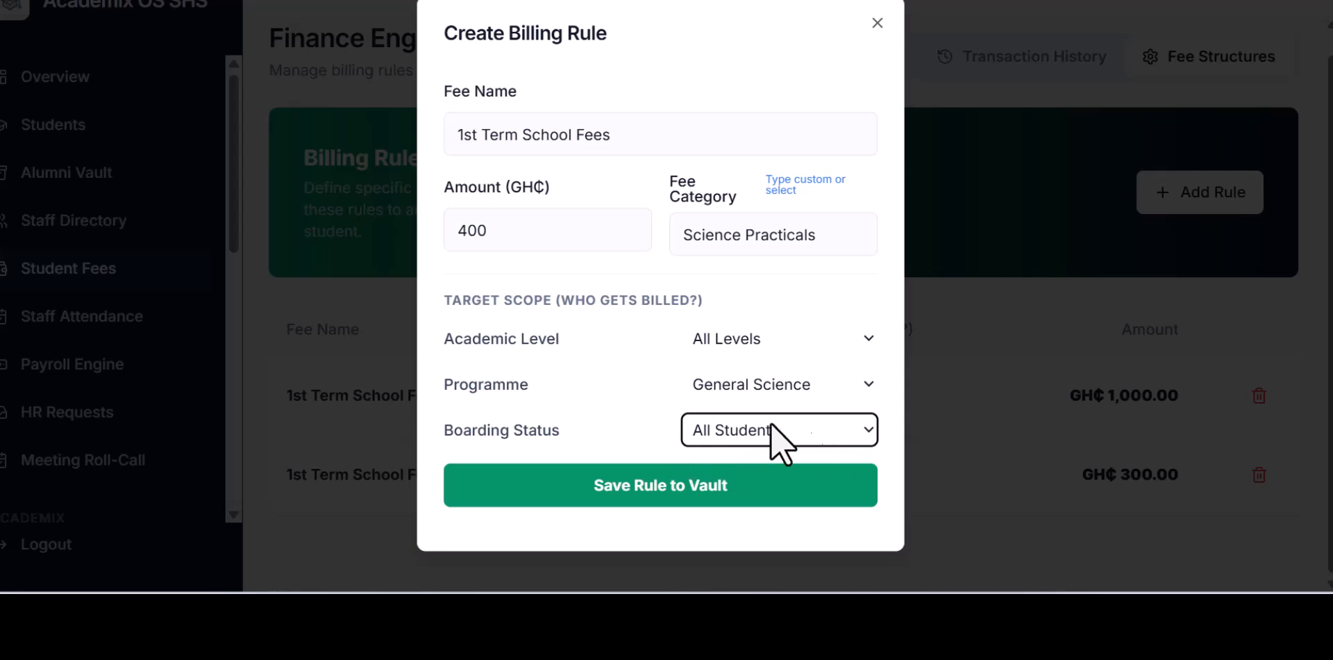
{"action": "left_click", "coordinate": [745, 337]}
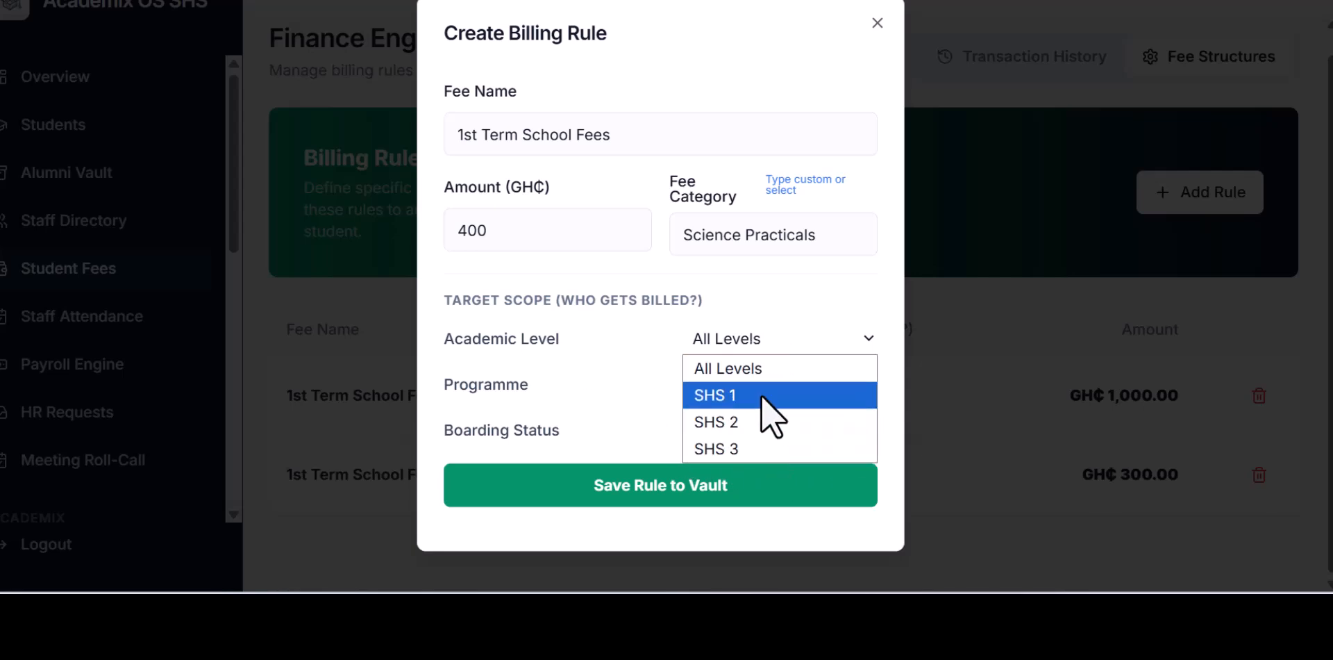
{"action": "left_click", "coordinate": [725, 396]}
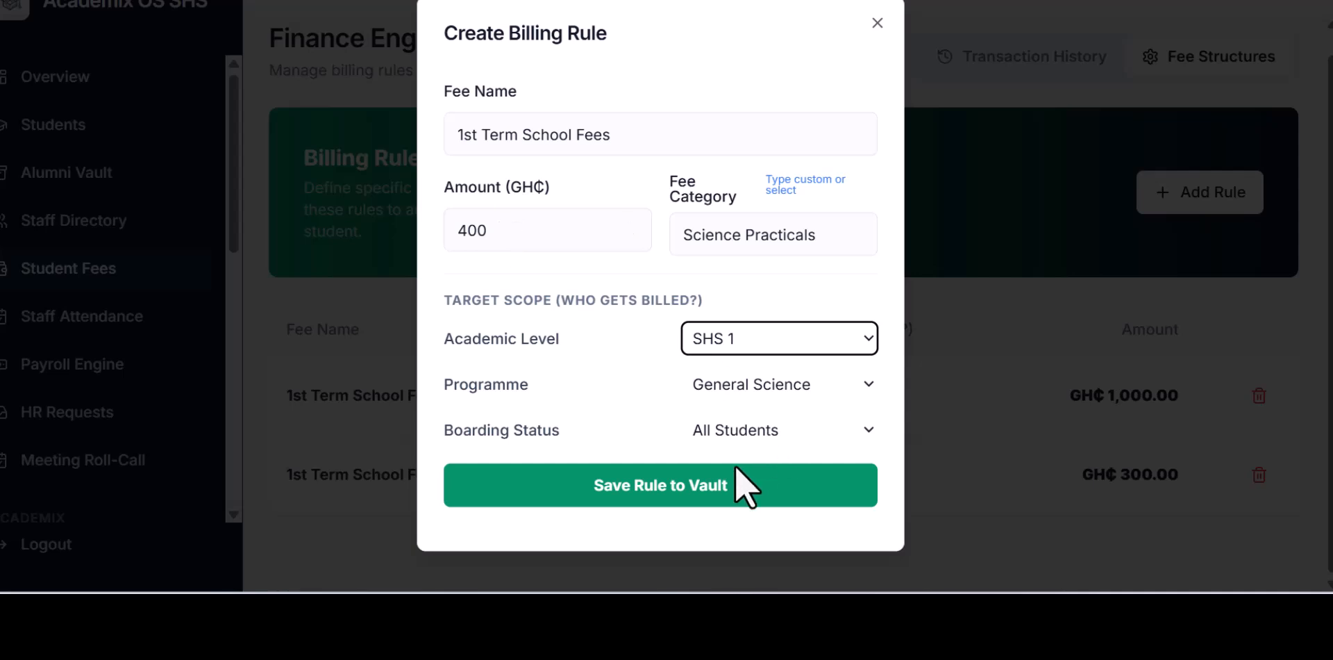
{"action": "left_click", "coordinate": [669, 495]}
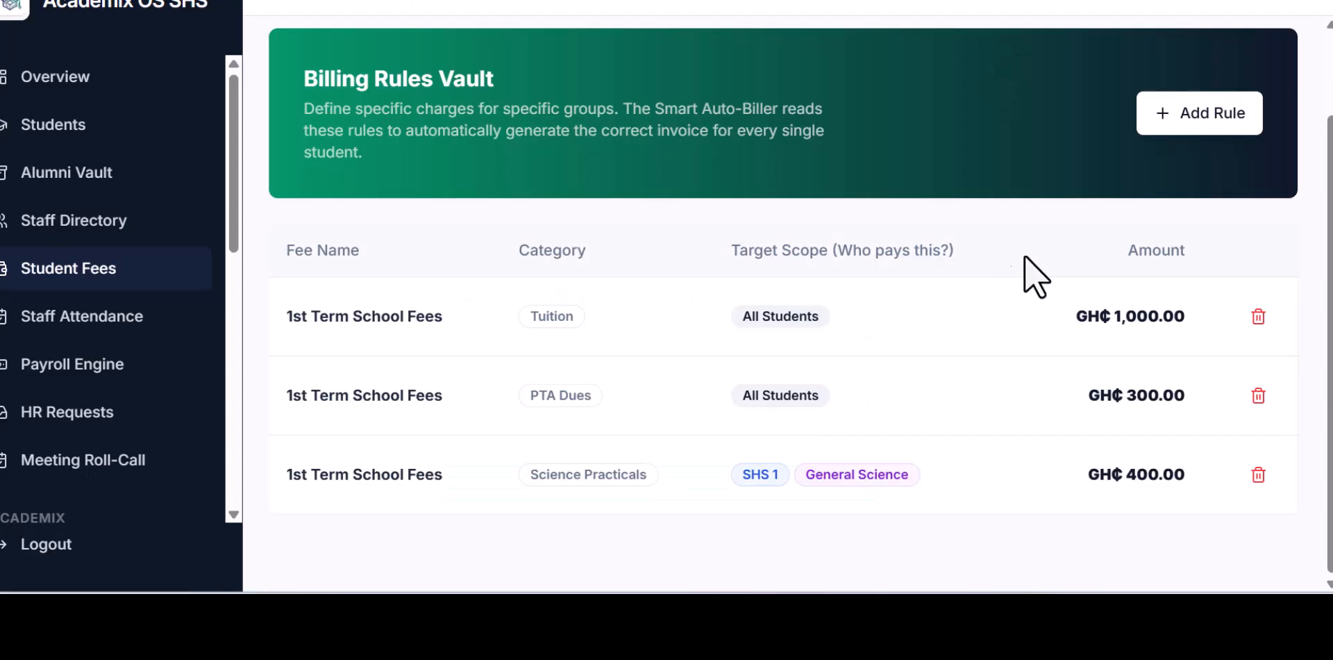
Step: Add a "1st Term School Fees" billing rule with category Excursion and an amount of GH₵ 500, and save it to the vault
{"action": "left_click", "coordinate": [1211, 117]}
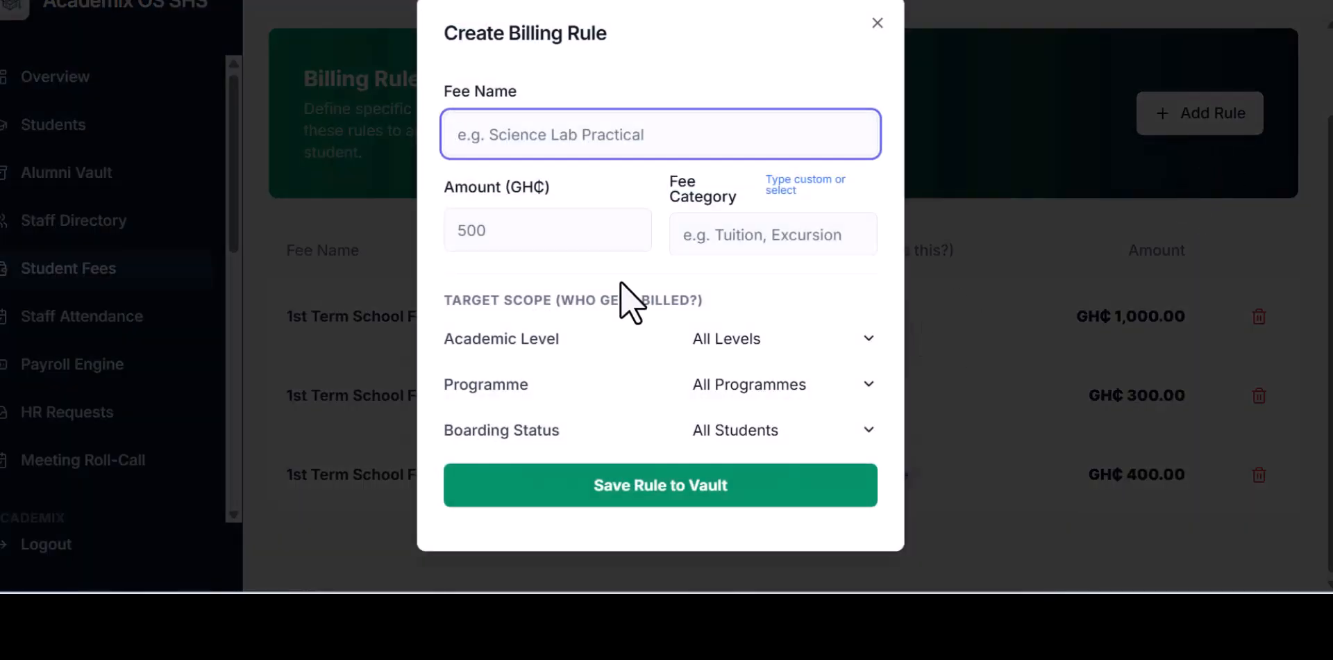
{"action": "type", "text": "1st Term School Fees"}
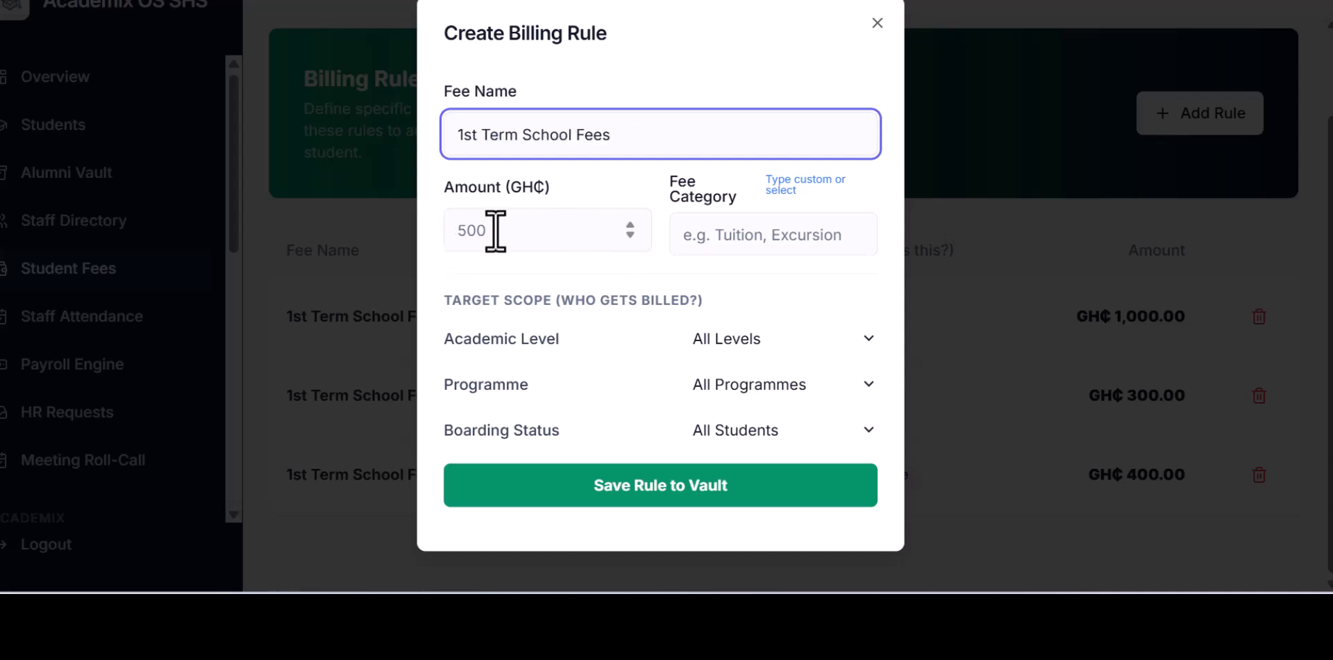
{"action": "left_click", "coordinate": [751, 243]}
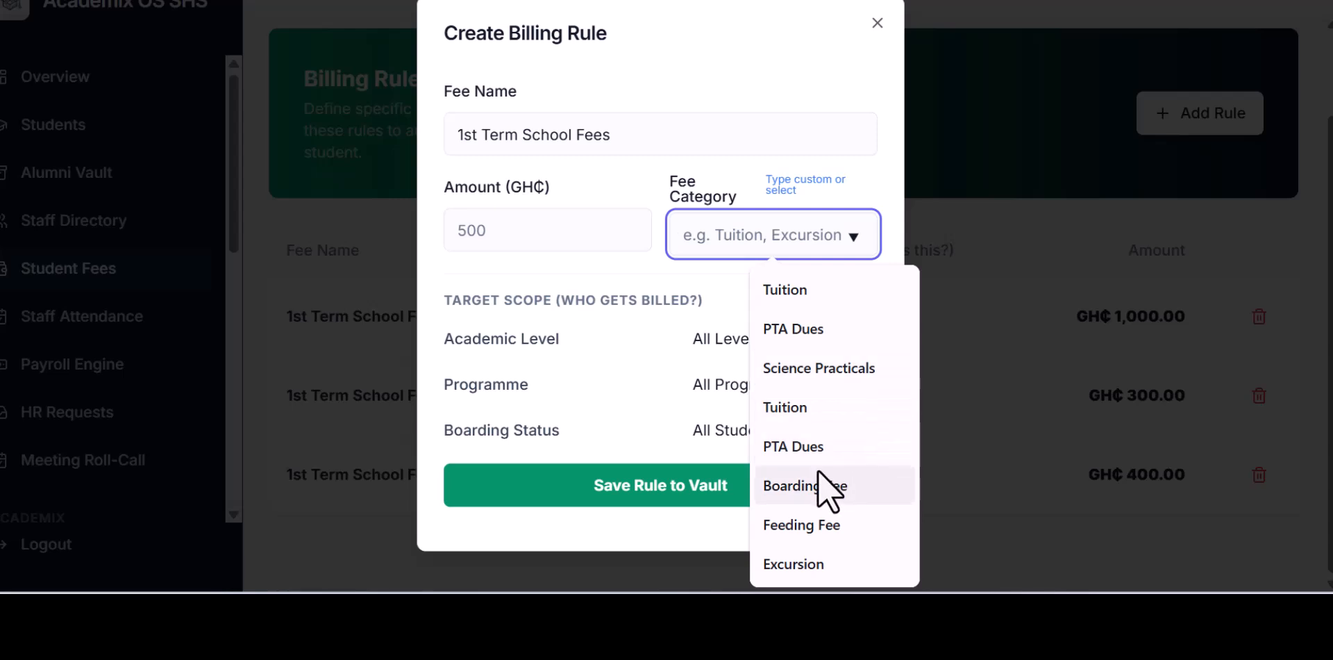
{"action": "type", "text": "e"}
{"action": "left_click", "coordinate": [798, 486]}
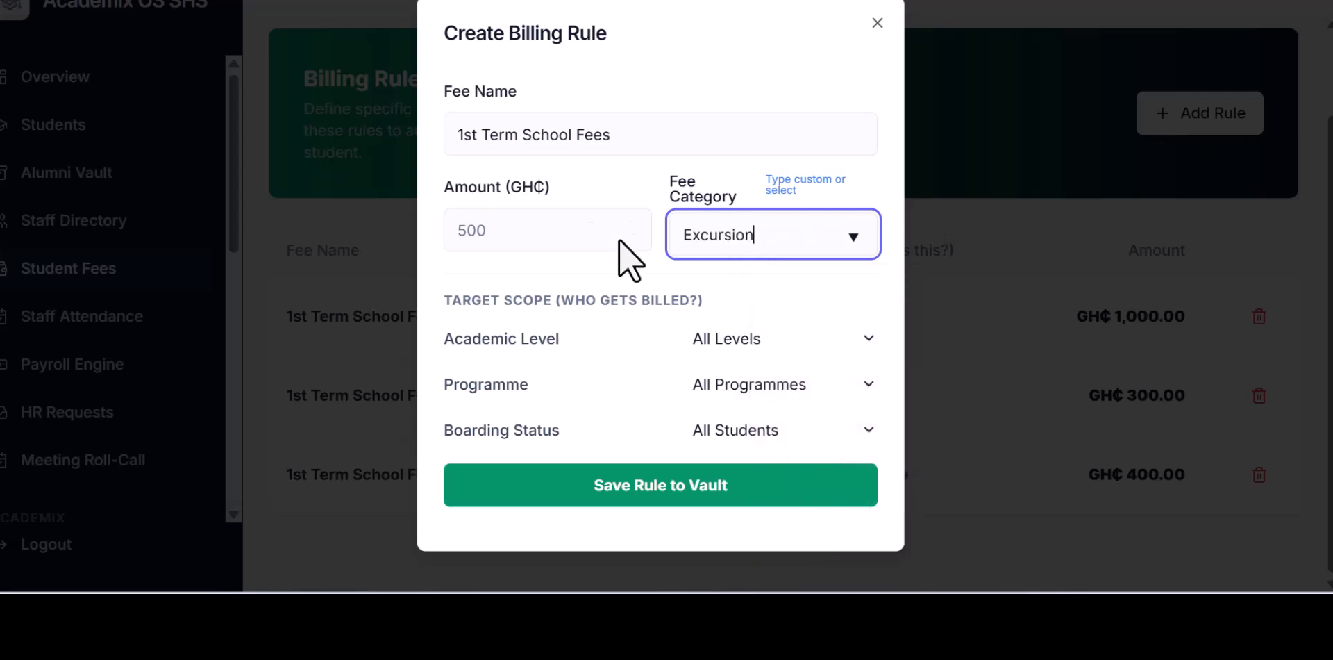
{"action": "left_click", "coordinate": [486, 240]}
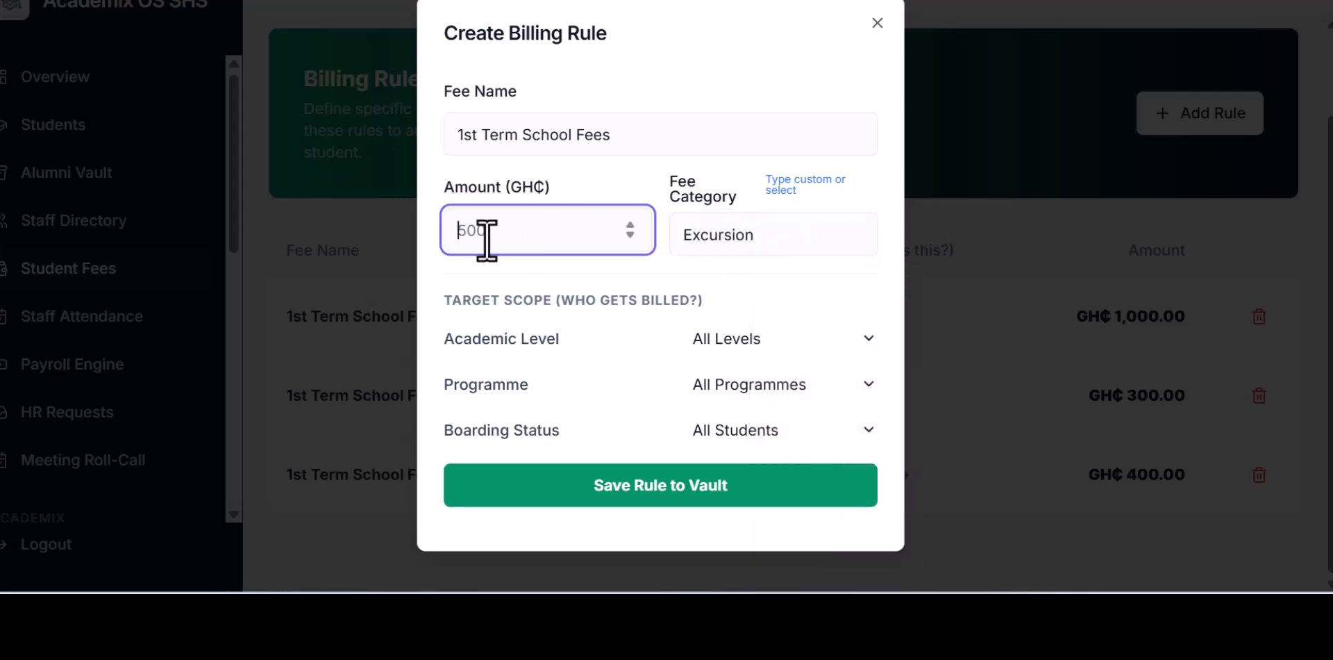
{"action": "type", "text": "500"}
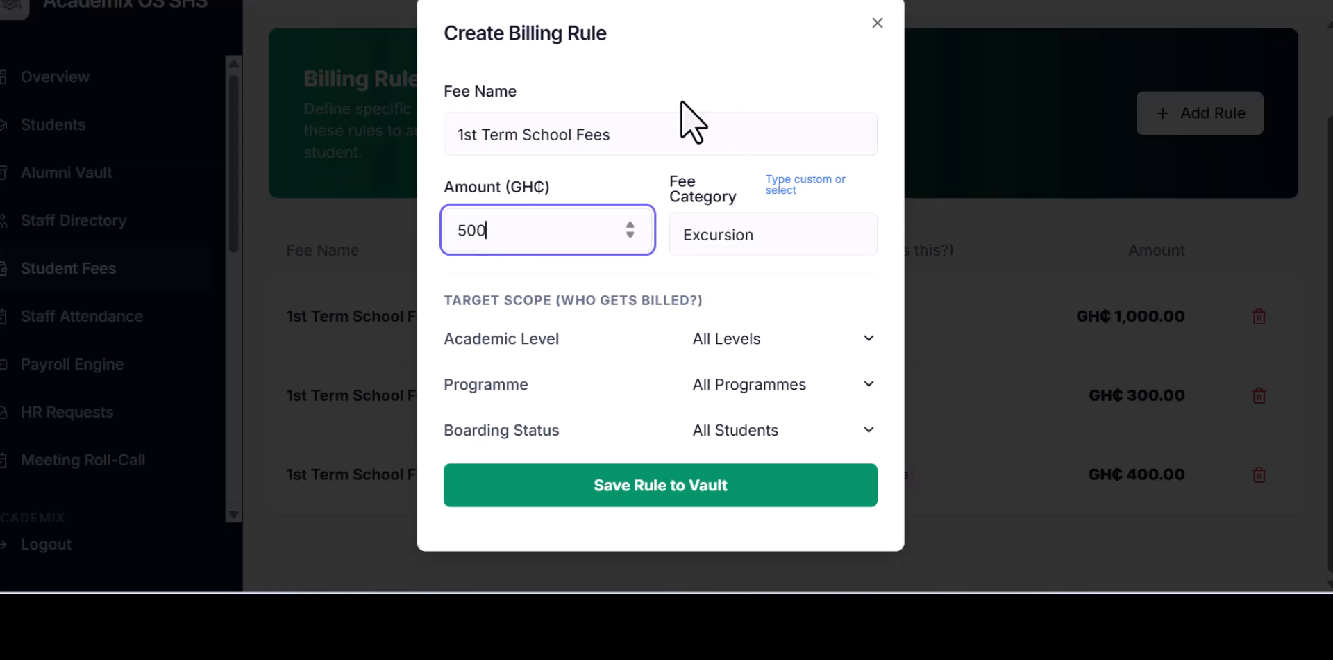
{"action": "left_click", "coordinate": [651, 522]}
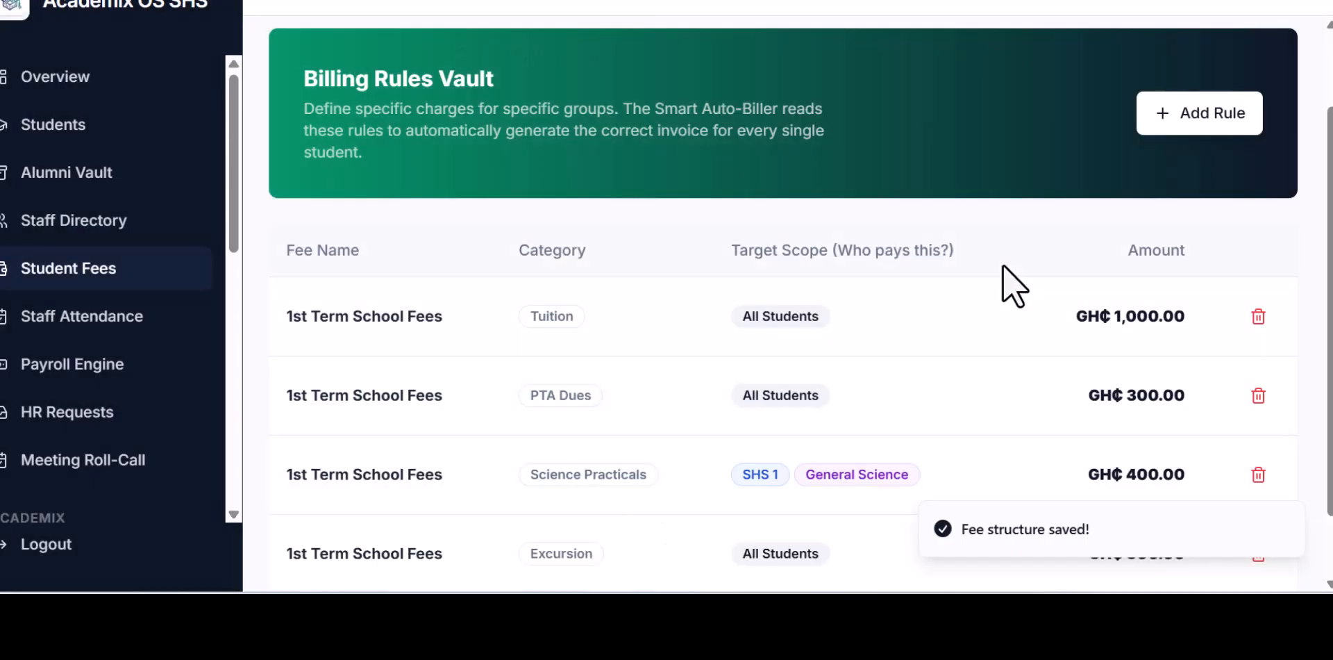
Step: Add a "1st Term School Fees" billing rule with the custom category ICT Lab and an amount of GH₵ 250, and save it
{"action": "left_click", "coordinate": [1233, 117]}
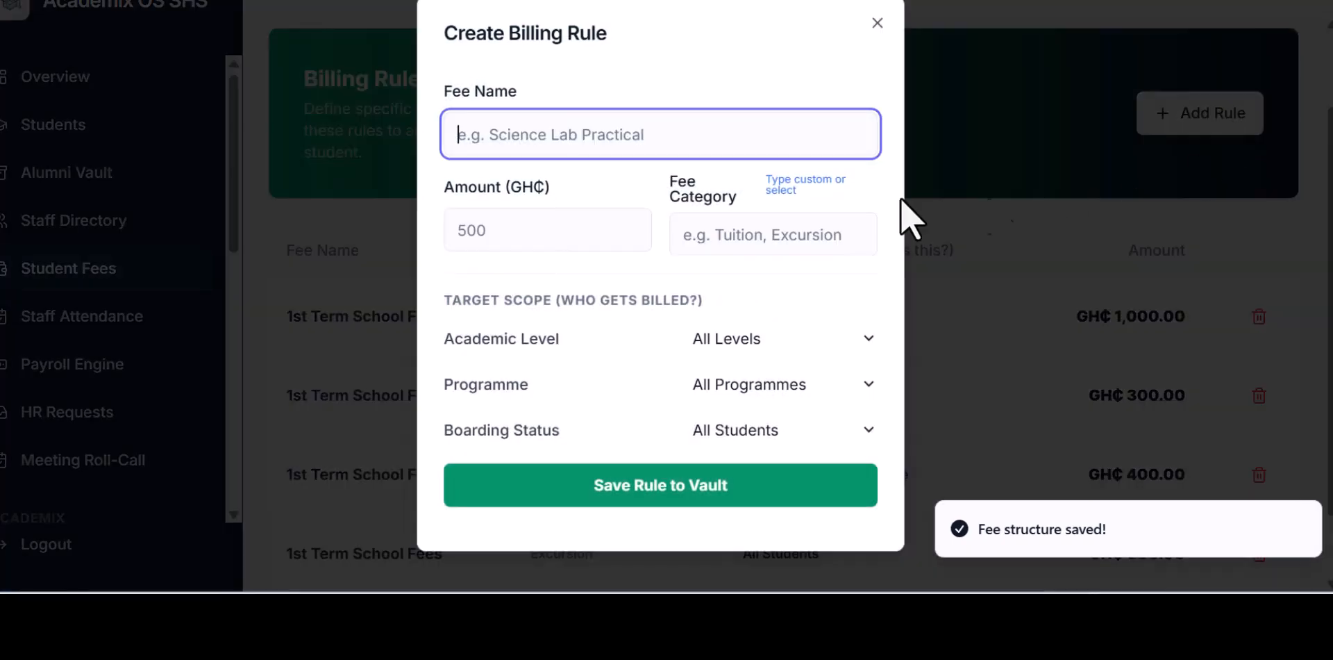
{"action": "type", "text": "1st Term School Fees"}
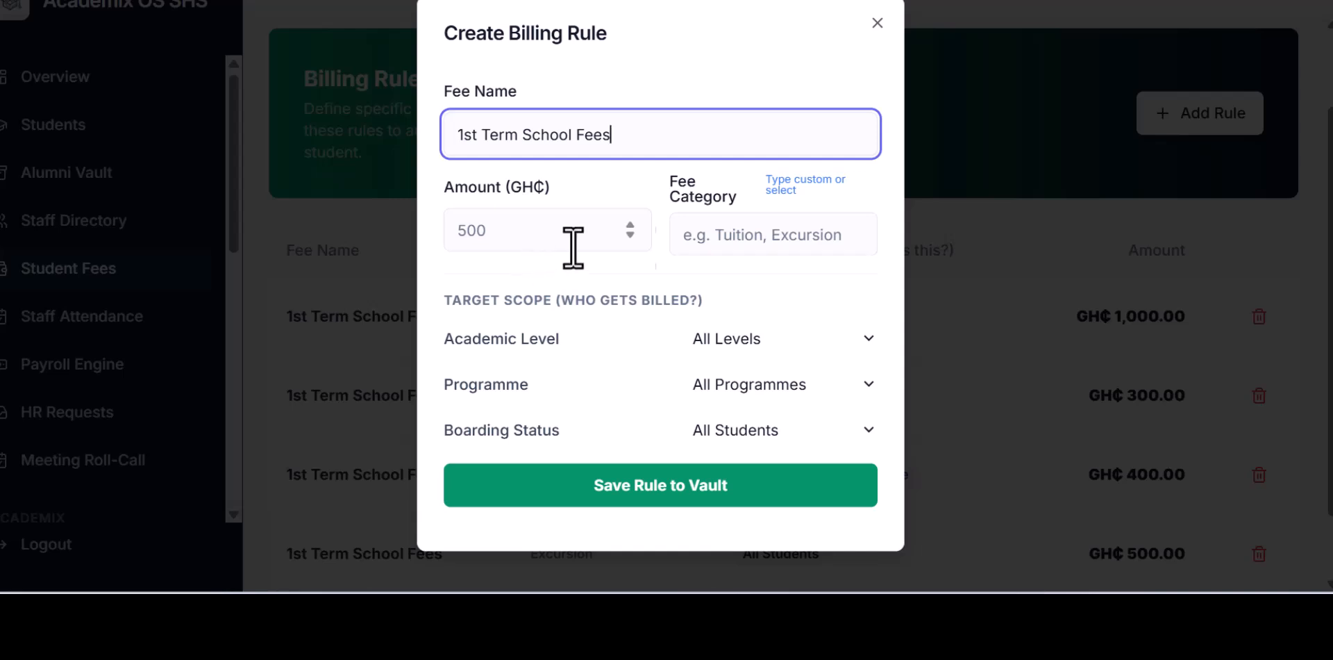
{"action": "left_click", "coordinate": [736, 236]}
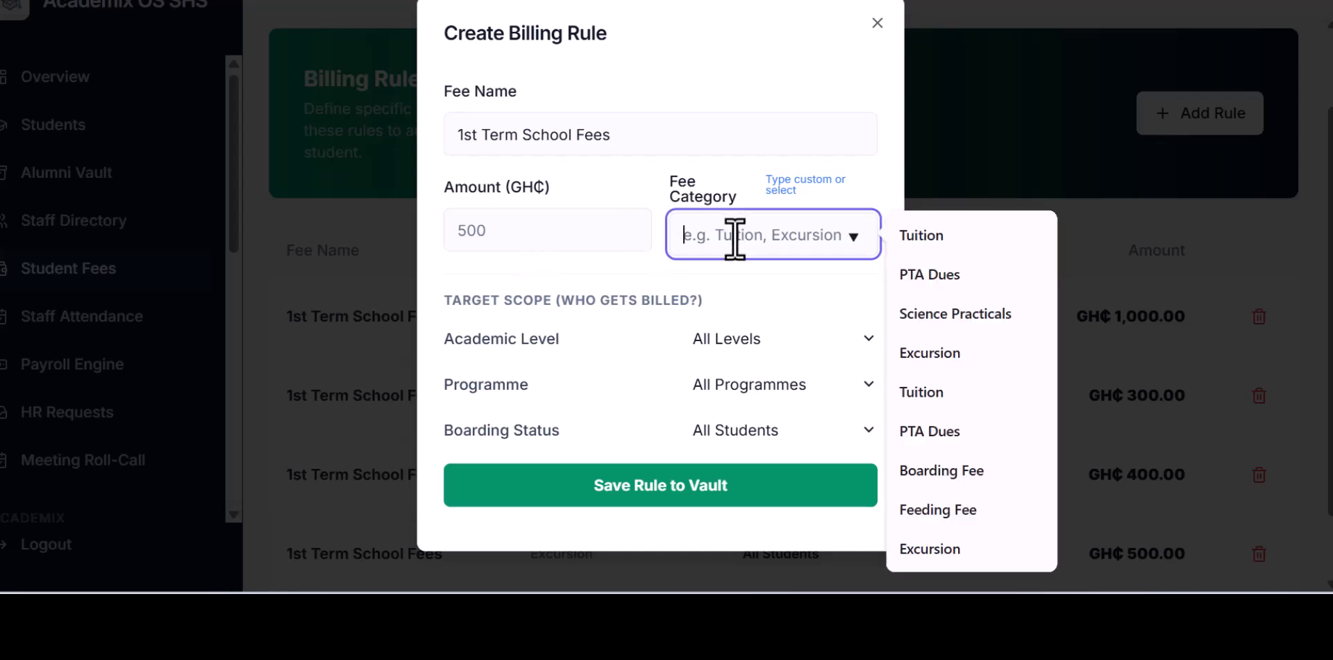
{"action": "type", "text": "ICT LA"}
{"action": "key", "text": "BackSpace"}
{"action": "type", "text": "ab"}
{"action": "left_click", "coordinate": [572, 221]}
{"action": "type", "text": "250"}
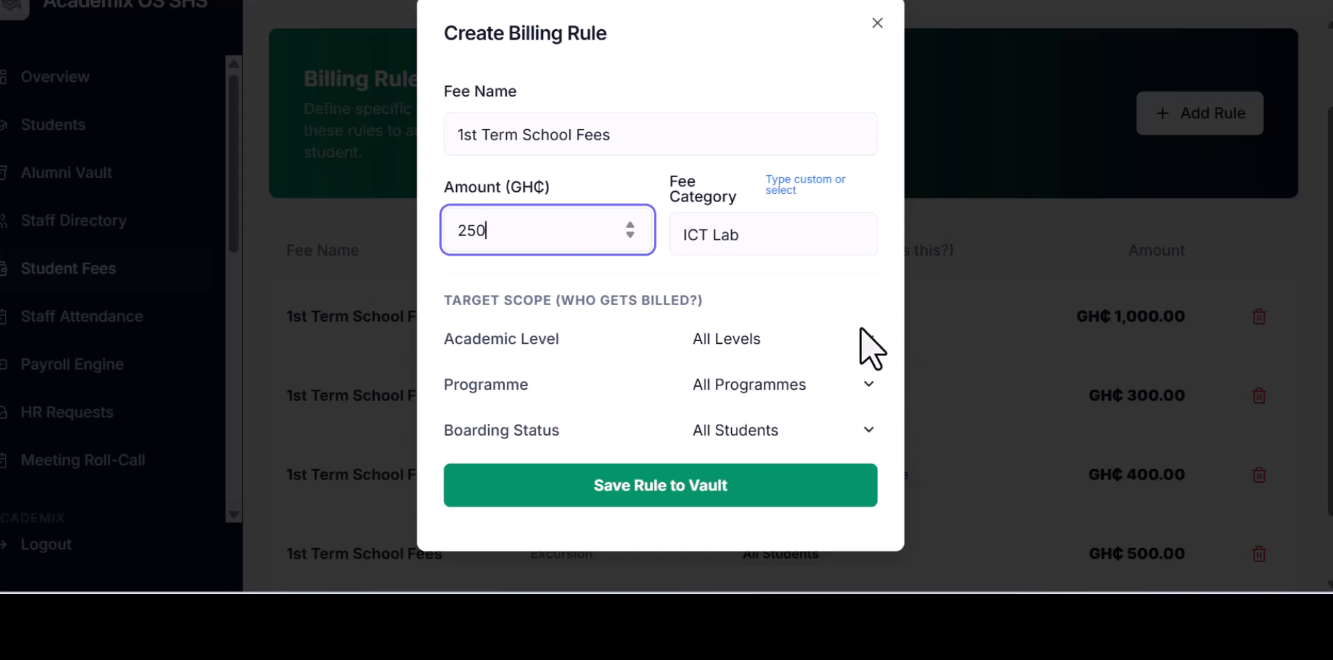
{"action": "left_click", "coordinate": [642, 494]}
Step: Auto-generate the student bills from the financial ledger with the academic term title "1st Term School Fees"
{"action": "scroll", "coordinate": [625, 416], "scroll_direction": "down", "scroll_amount": 2}
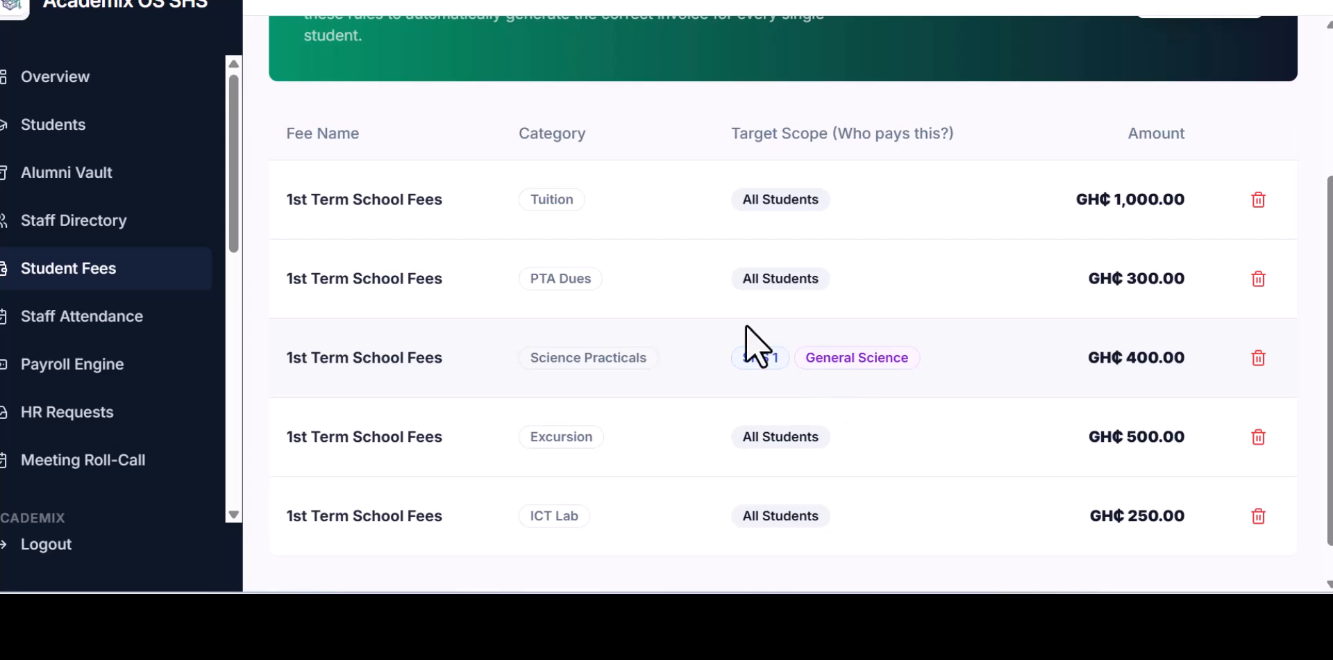
{"action": "scroll", "coordinate": [858, 437], "scroll_direction": "up", "scroll_amount": 2}
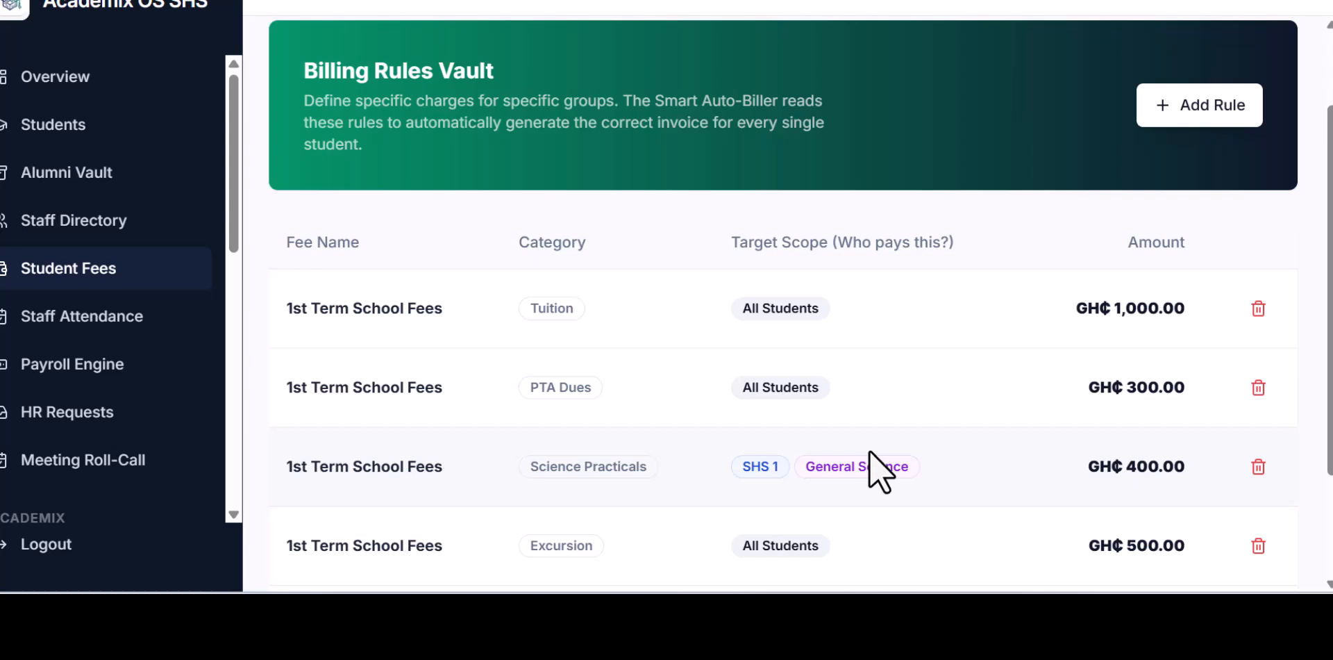
{"action": "scroll", "coordinate": [880, 472], "scroll_direction": "up", "scroll_amount": 2}
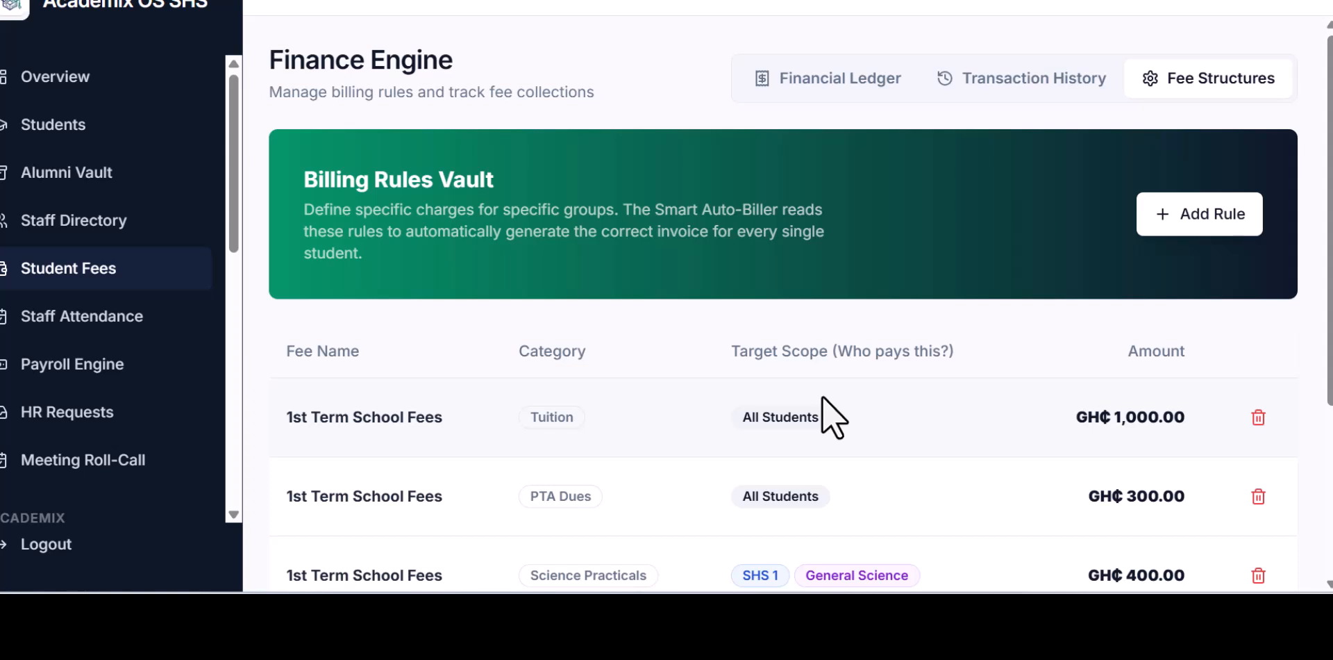
{"action": "left_click", "coordinate": [805, 99]}
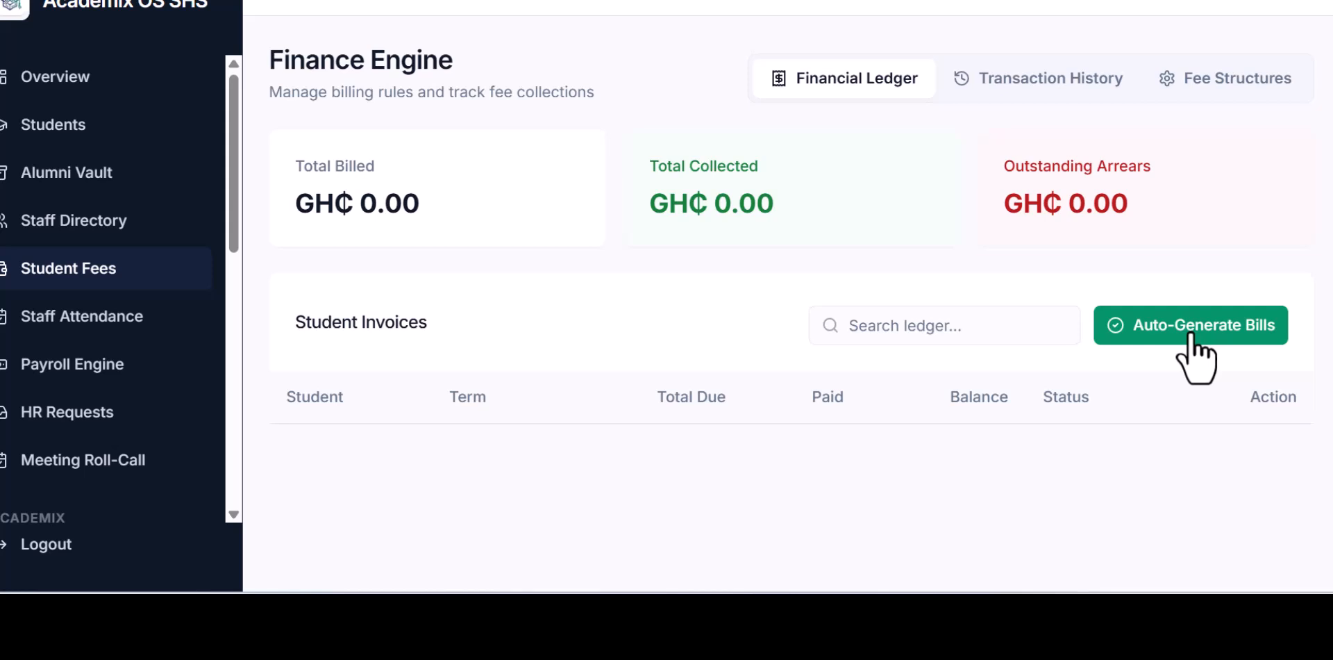
{"action": "left_click", "coordinate": [1191, 334]}
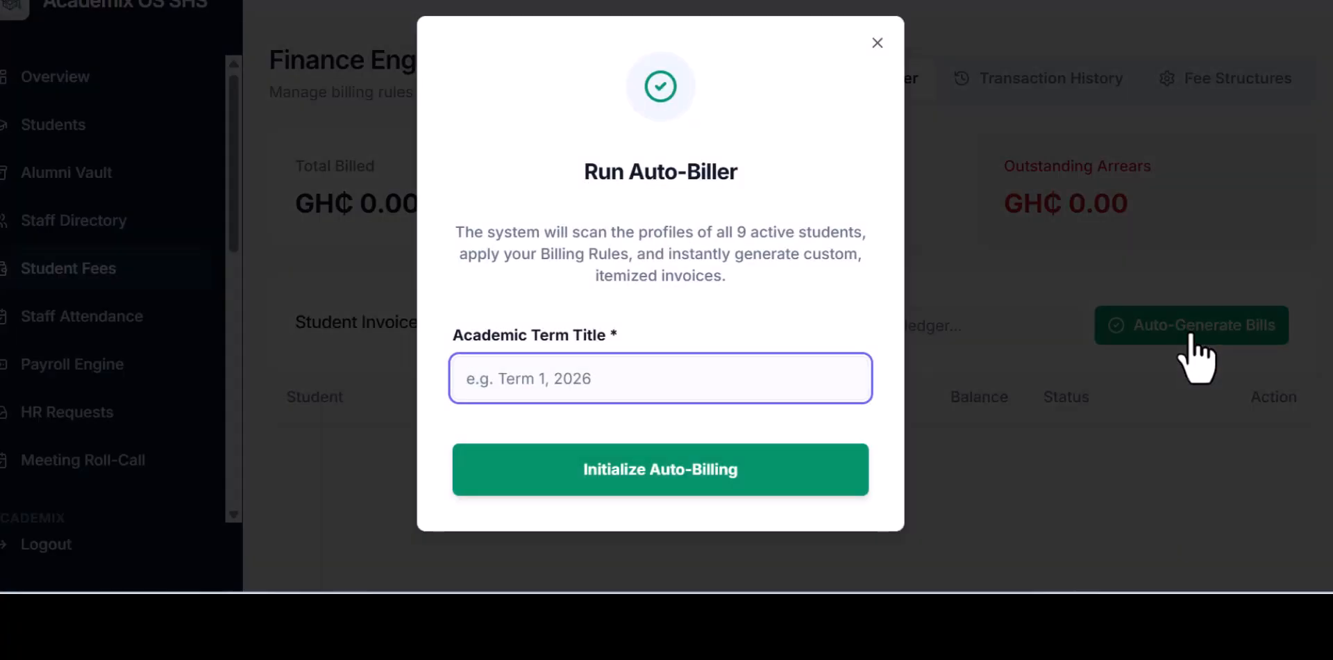
{"action": "type", "text": "1st Term School Fees"}
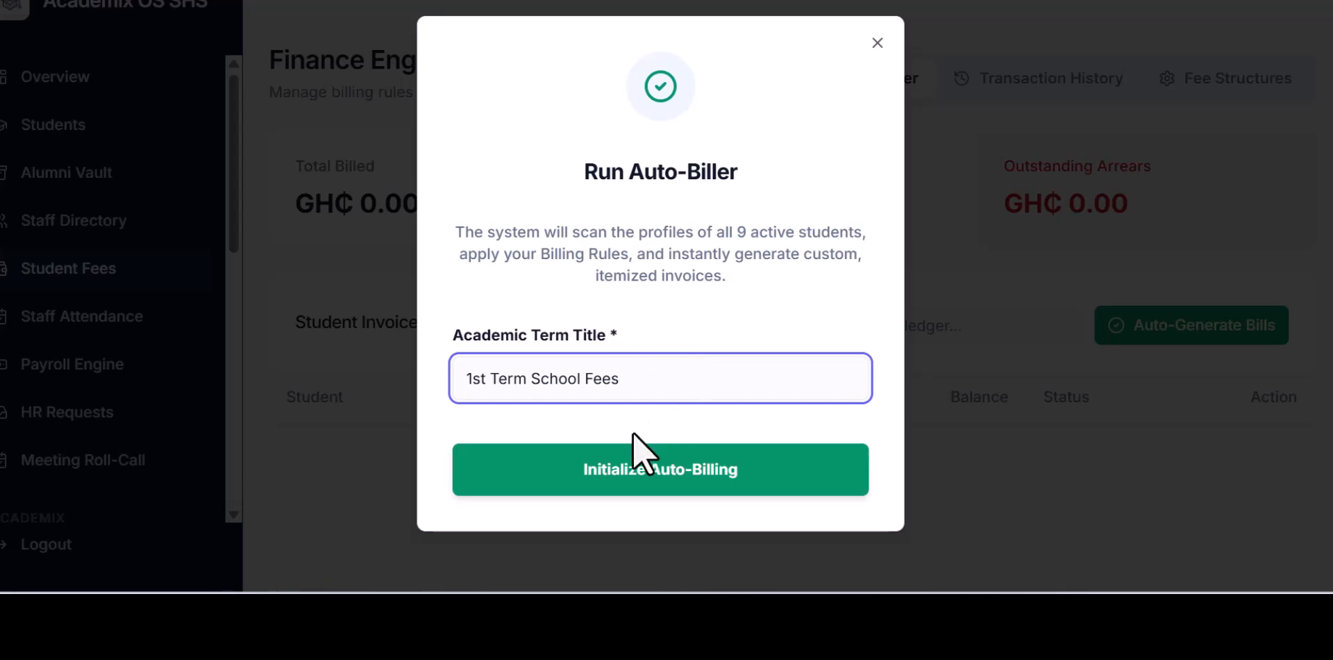
{"action": "left_click", "coordinate": [657, 481]}
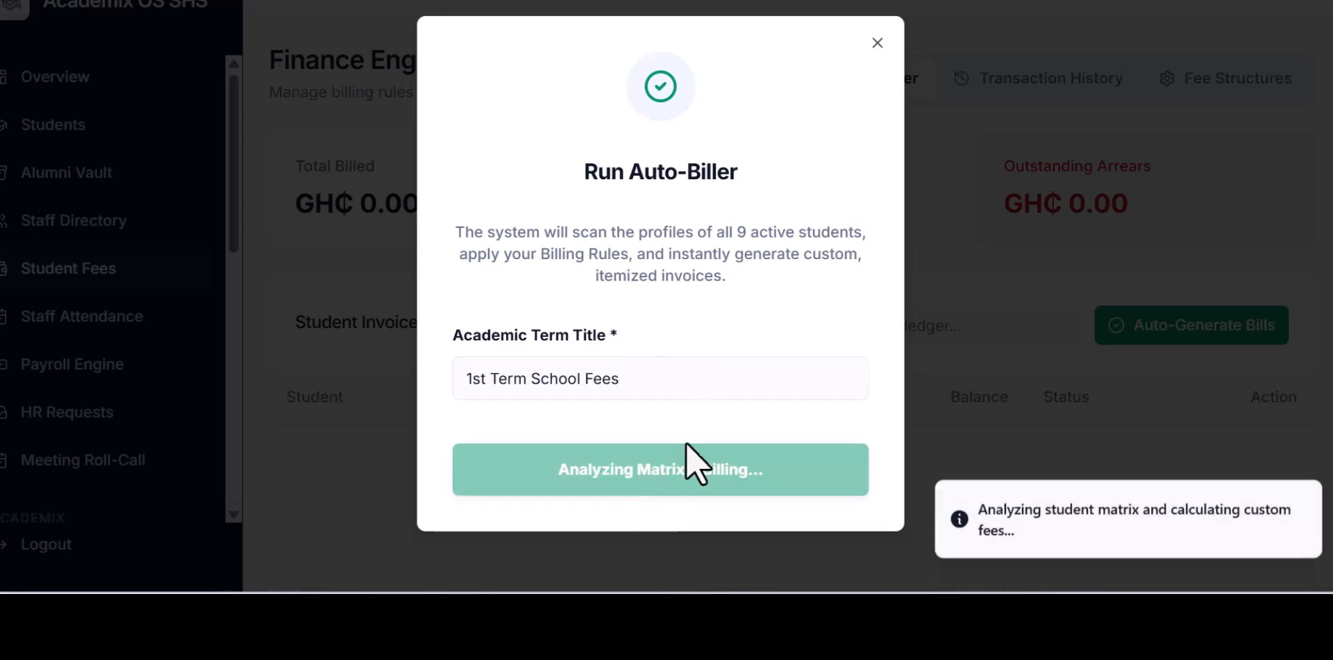
Step: Examine the generated student invoices, comparing each total due with the student's class level and programme
{"action": "scroll", "coordinate": [798, 373], "scroll_direction": "down", "scroll_amount": 7}
{"action": "scroll", "coordinate": [797, 372], "scroll_direction": "down", "scroll_amount": 2}
{"action": "scroll", "coordinate": [798, 372], "scroll_direction": "up", "scroll_amount": 5}
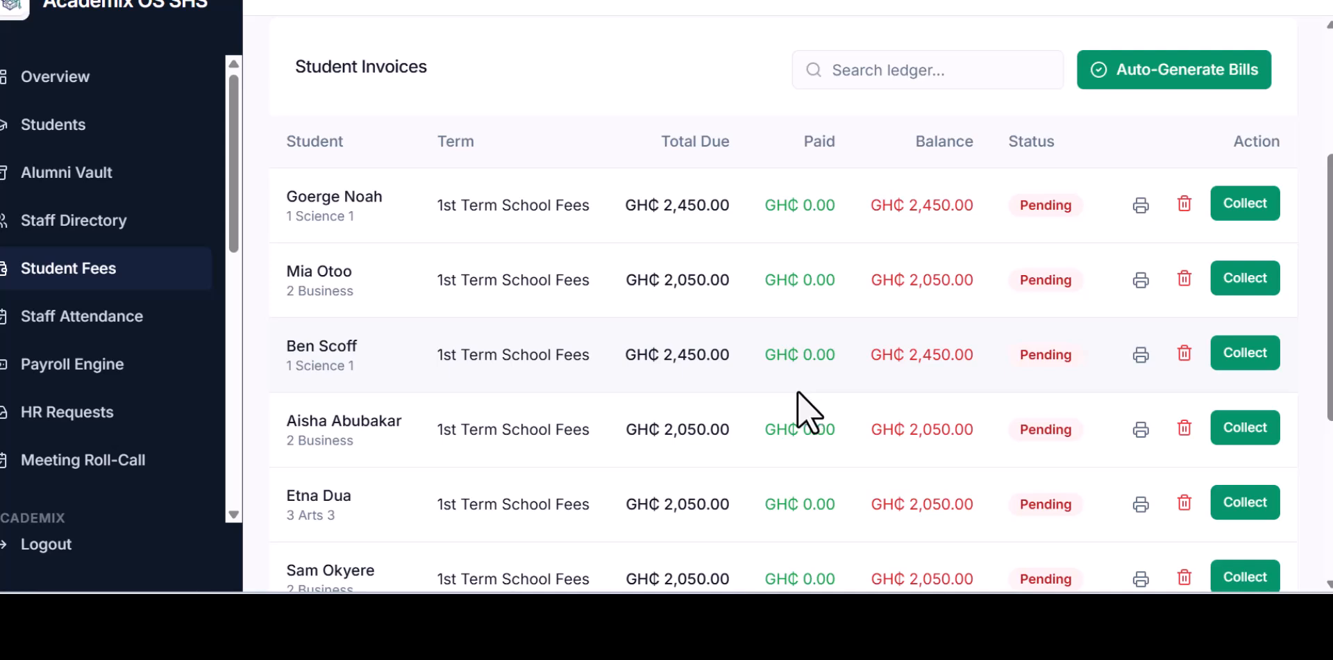
{"action": "scroll", "coordinate": [802, 406], "scroll_direction": "up", "scroll_amount": 2}
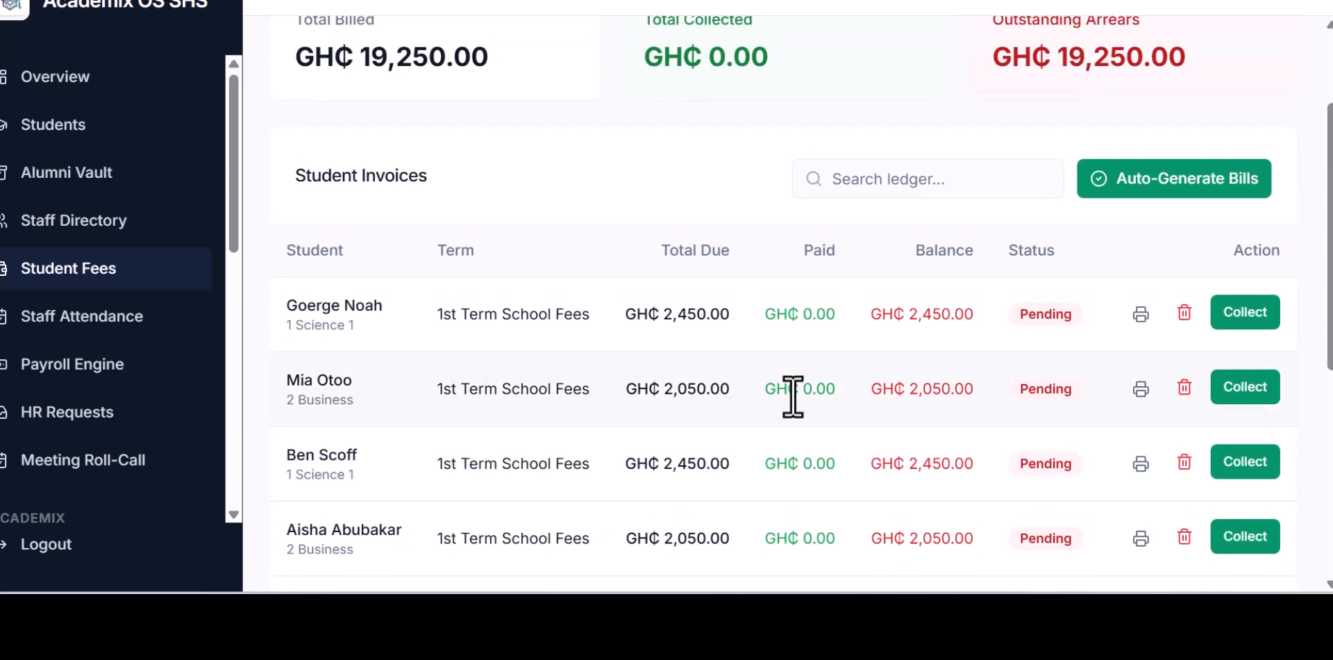
{"action": "scroll", "coordinate": [694, 375], "scroll_direction": "down", "scroll_amount": 2}
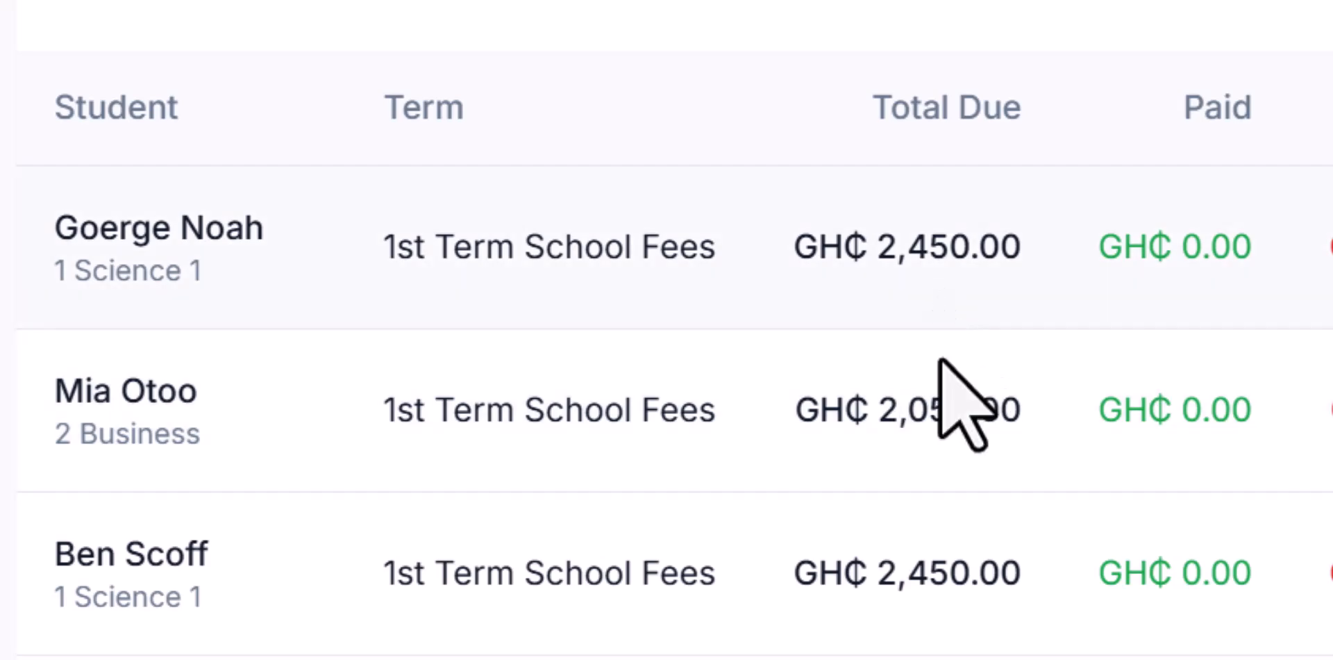
{"action": "scroll", "coordinate": [945, 570], "scroll_direction": "down", "scroll_amount": 2}
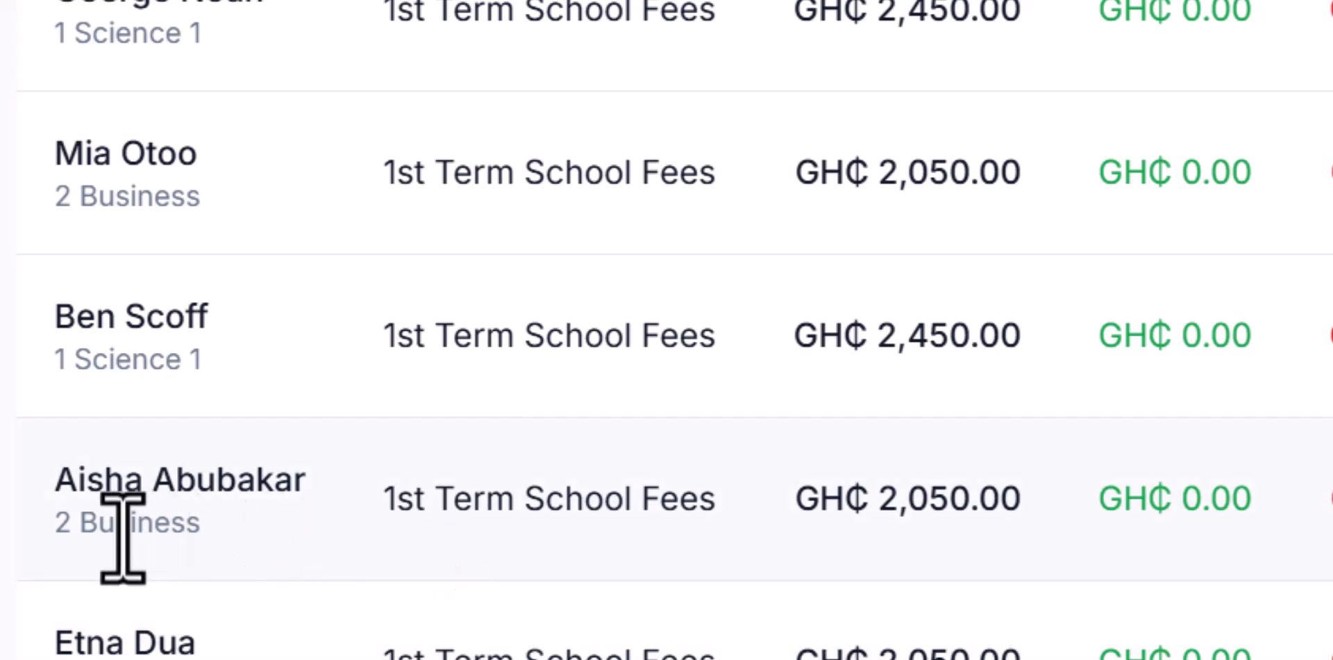
{"action": "left_click_drag", "start_coordinate": [238, 565], "coordinate": [21, 543]}
{"action": "left_click", "coordinate": [900, 563]}
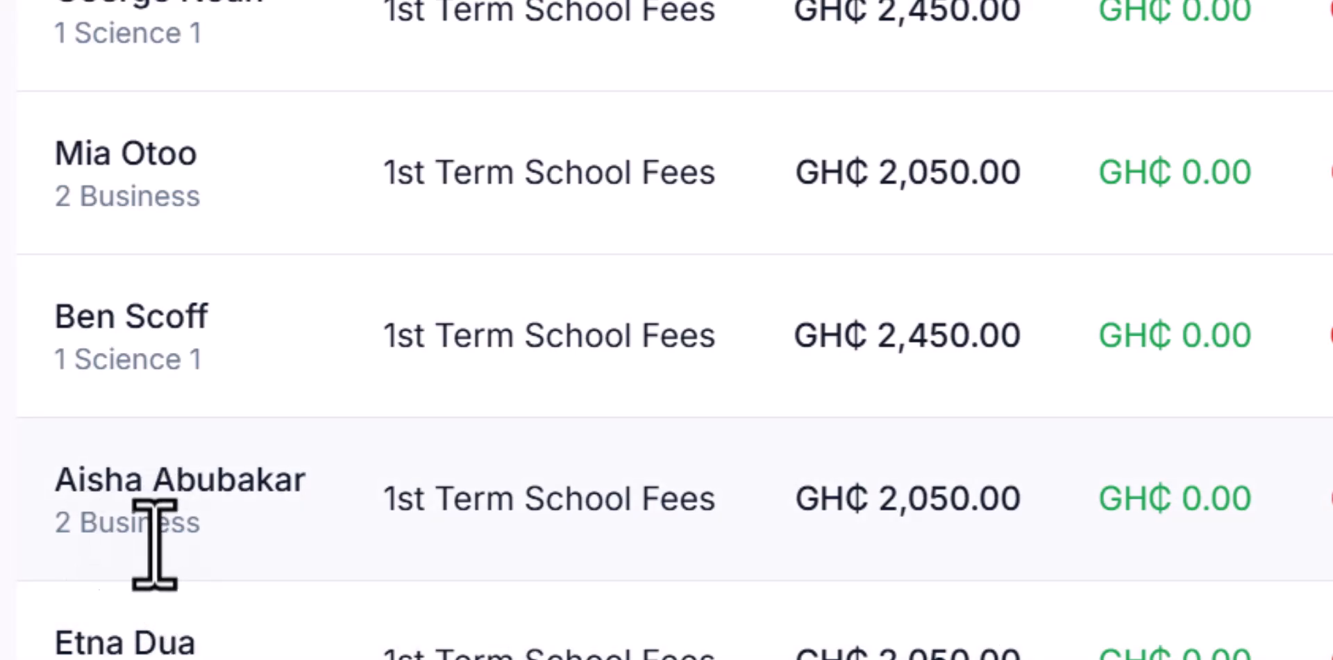
{"action": "left_click_drag", "start_coordinate": [262, 530], "coordinate": [65, 461]}
{"action": "left_click", "coordinate": [65, 461]}
{"action": "scroll", "coordinate": [56, 472], "scroll_direction": "down", "scroll_amount": 3}
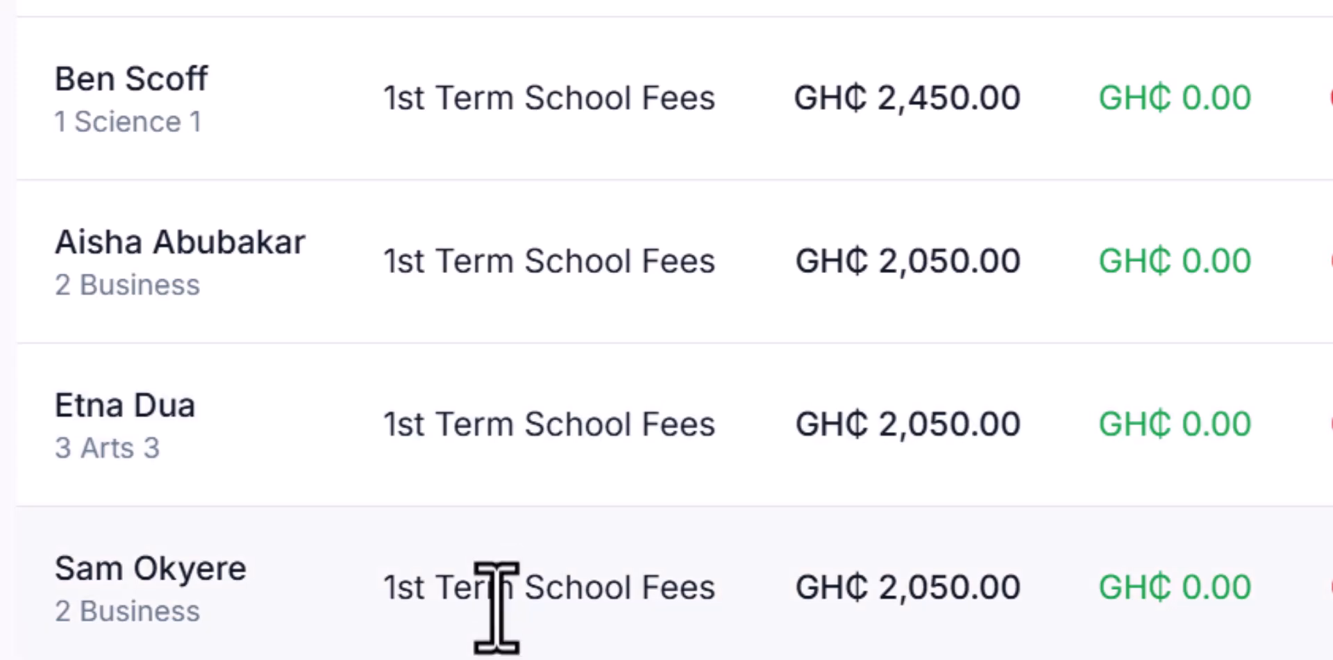
{"action": "scroll", "coordinate": [863, 587], "scroll_direction": "down", "scroll_amount": 3}
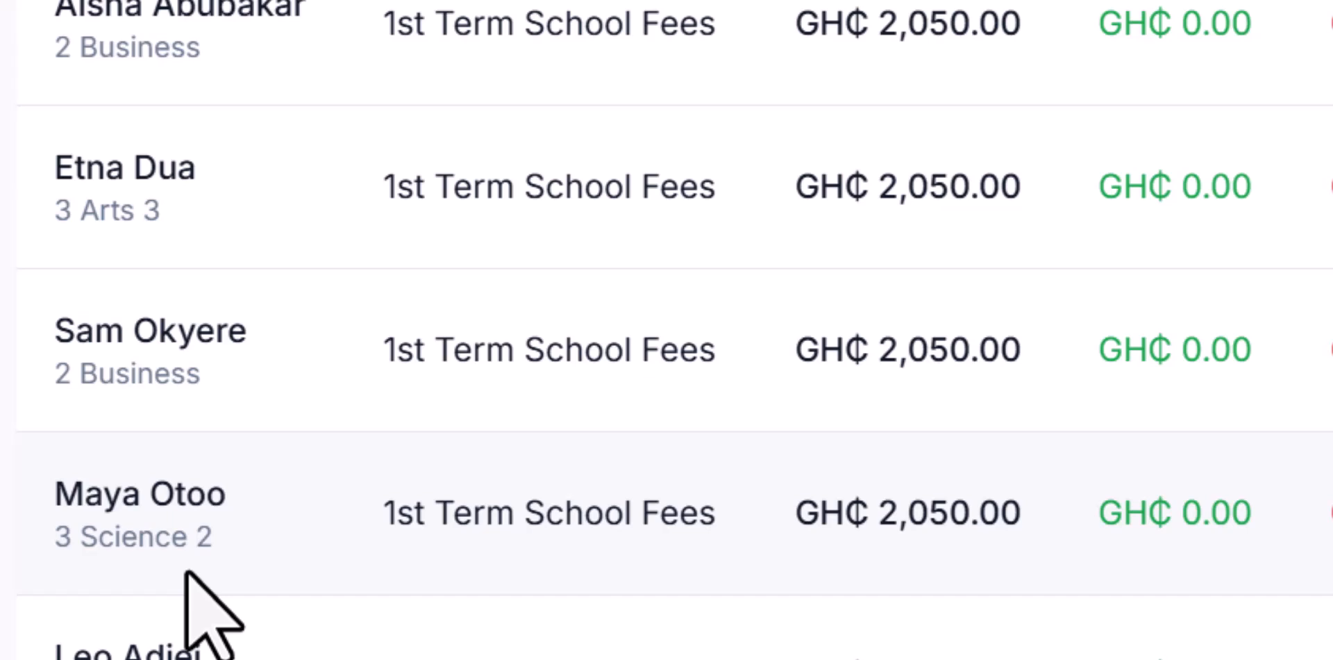
{"action": "left_click_drag", "start_coordinate": [842, 499], "coordinate": [1025, 522]}
{"action": "left_click", "coordinate": [931, 642]}
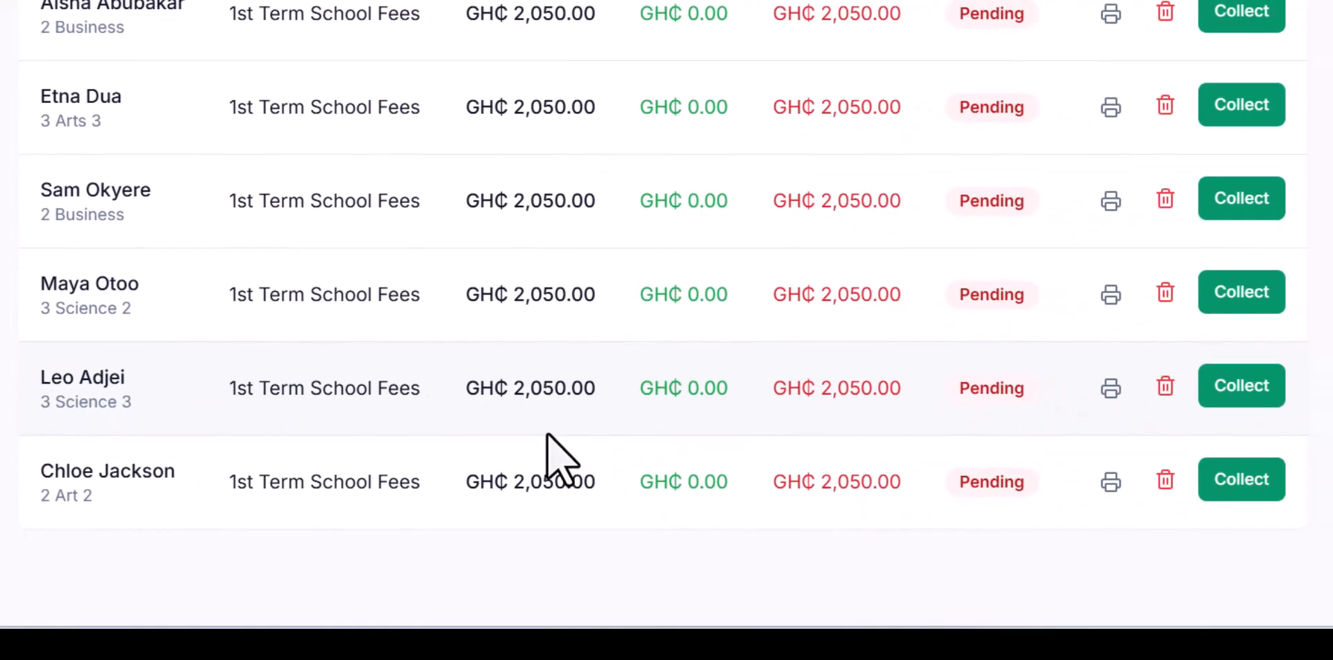
Step: Preview the first listed student's printable invoice to check the itemized fee breakdown, and close the preview without saving
{"action": "scroll", "coordinate": [883, 306], "scroll_direction": "up", "scroll_amount": 5}
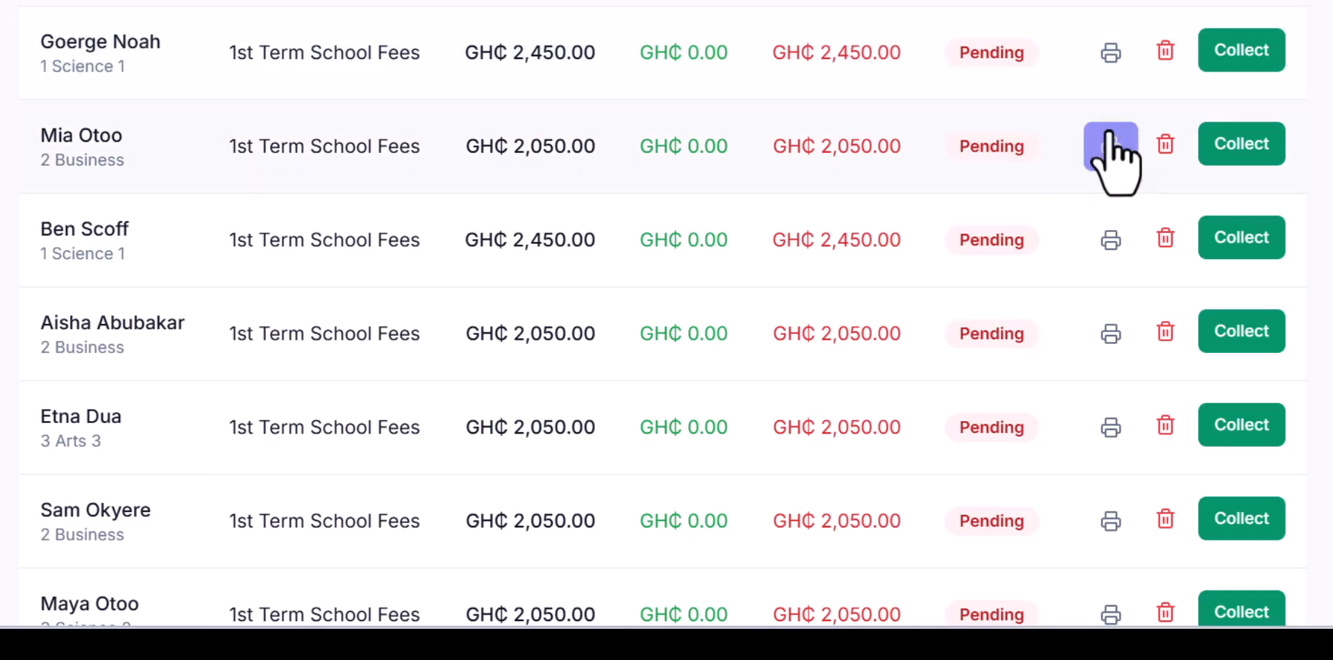
{"action": "left_click", "coordinate": [1111, 52]}
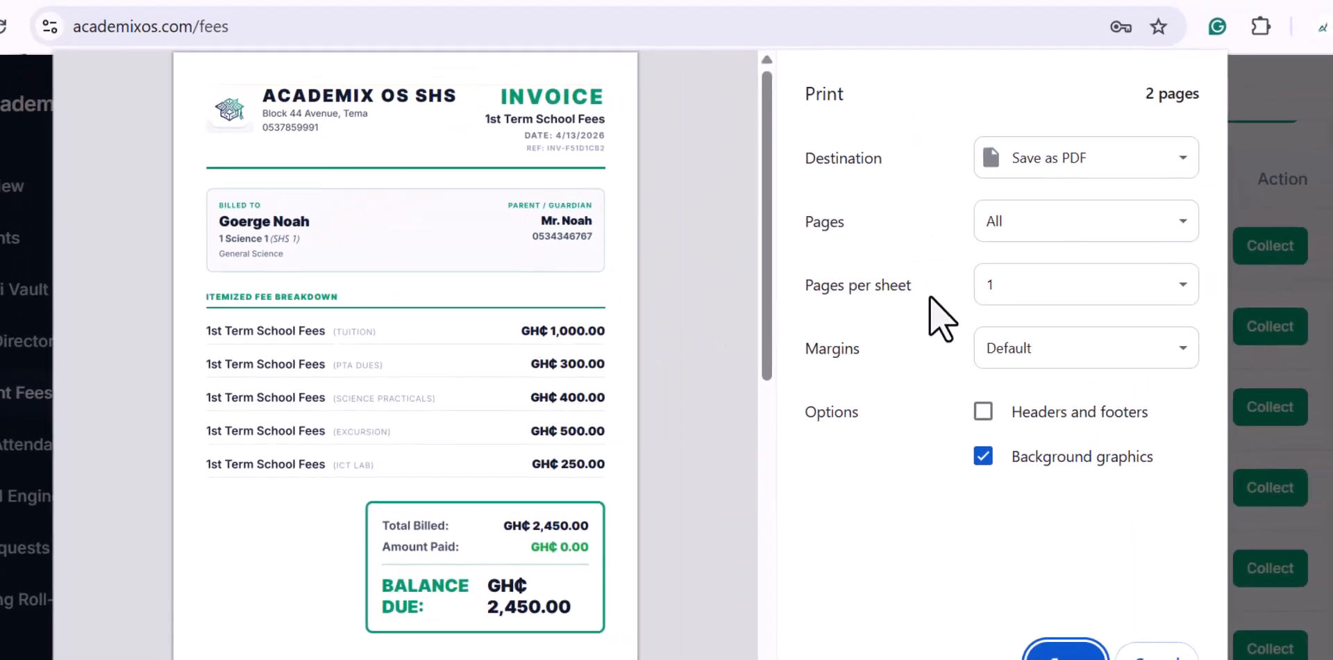
{"action": "key", "text": "Escape"}
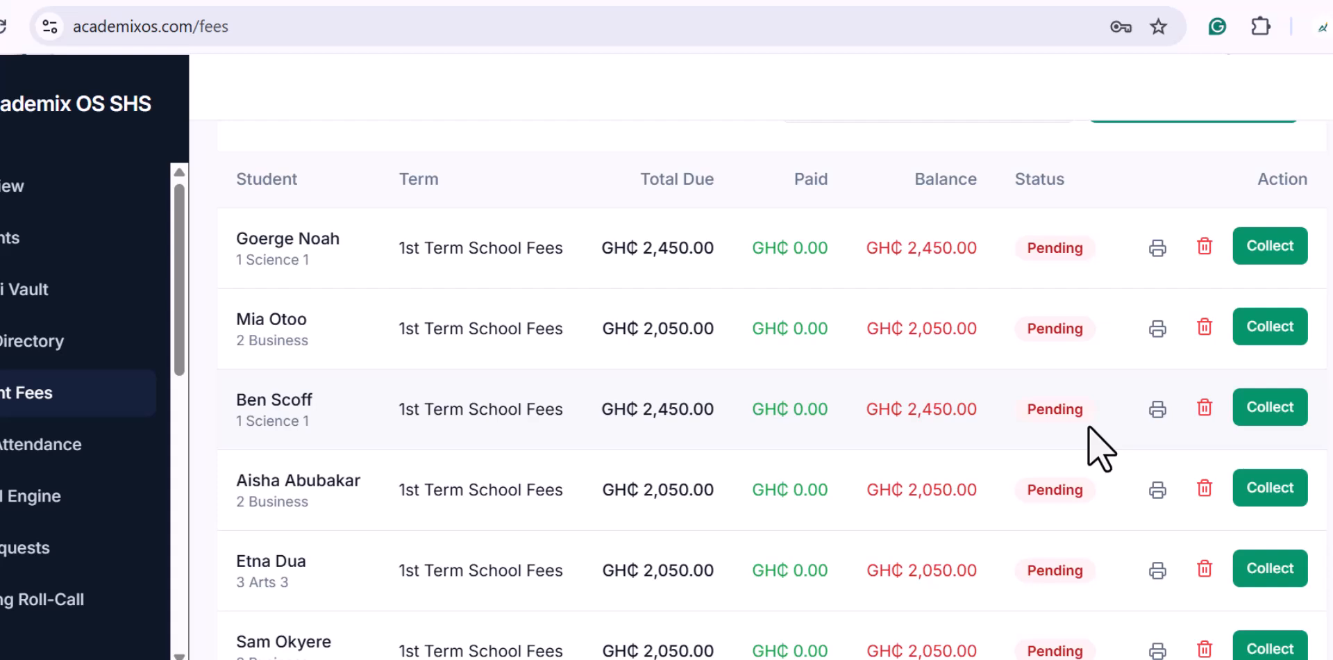
Step: Record a GH₵ 2,000 payment by Cash on the first listed student's invoice and save the receipt
{"action": "left_click", "coordinate": [1244, 251]}
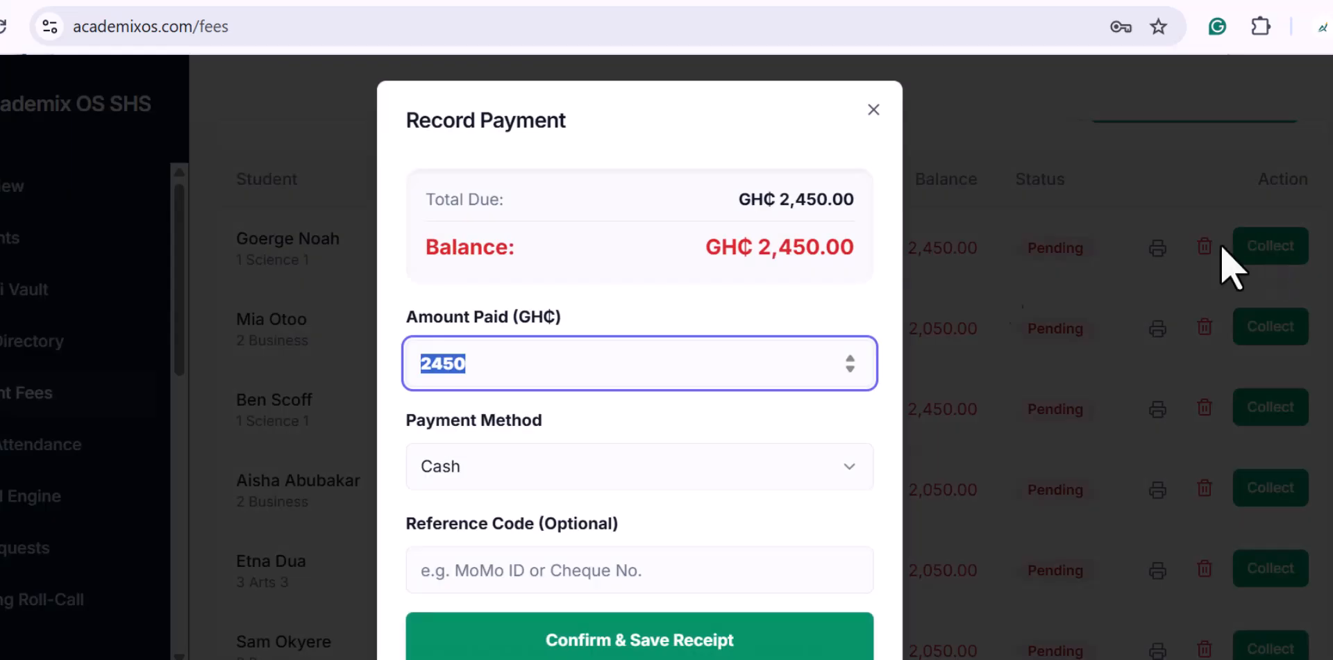
{"action": "left_click", "coordinate": [481, 362]}
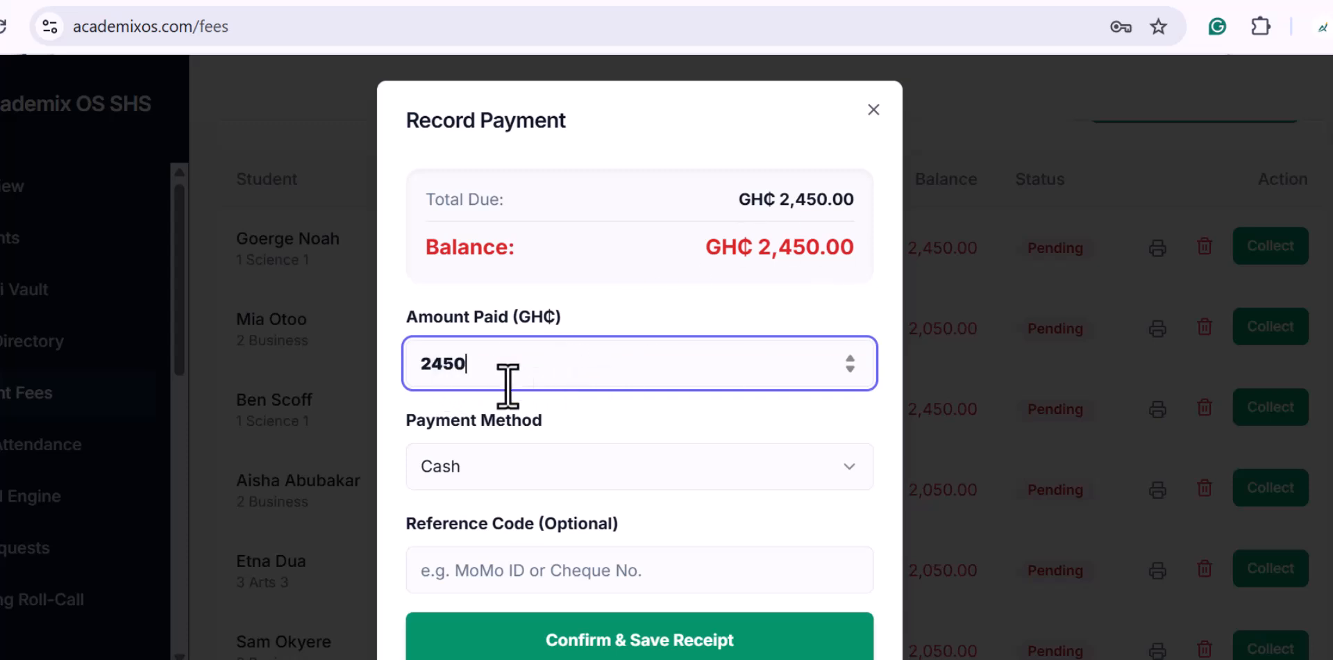
{"action": "left_click_drag", "start_coordinate": [426, 371], "coordinate": [500, 371]}
{"action": "type", "text": "2000"}
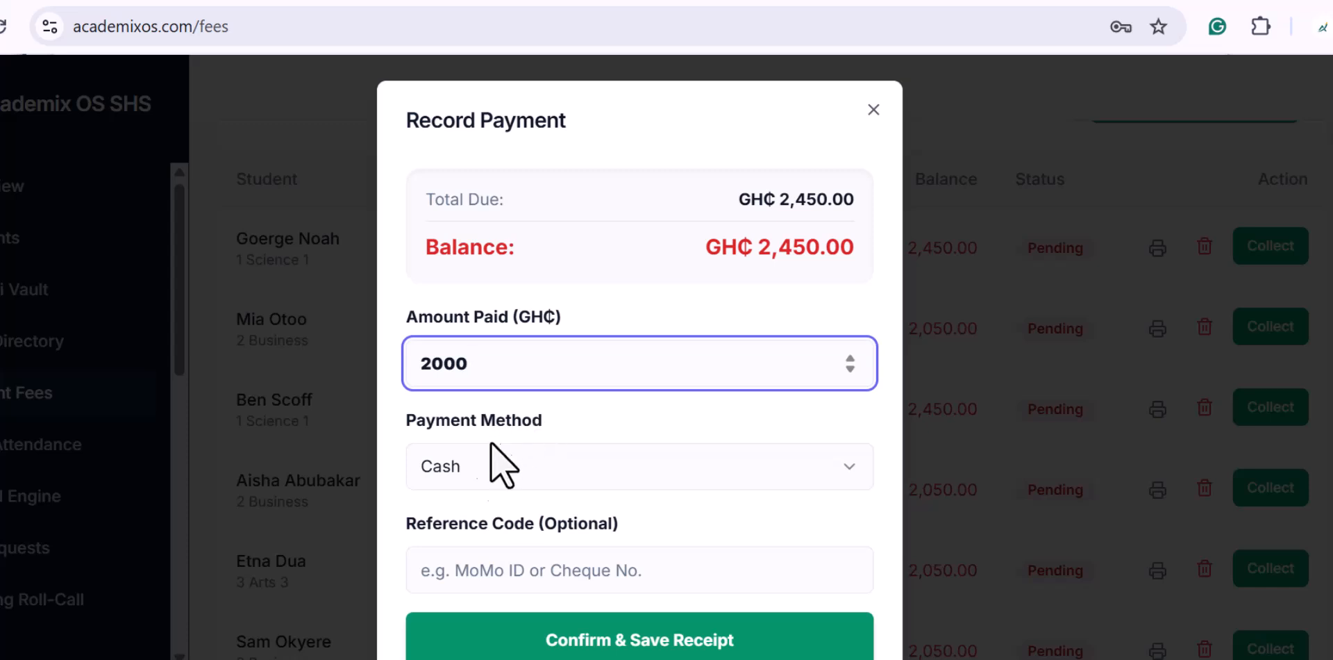
{"action": "left_click", "coordinate": [477, 468]}
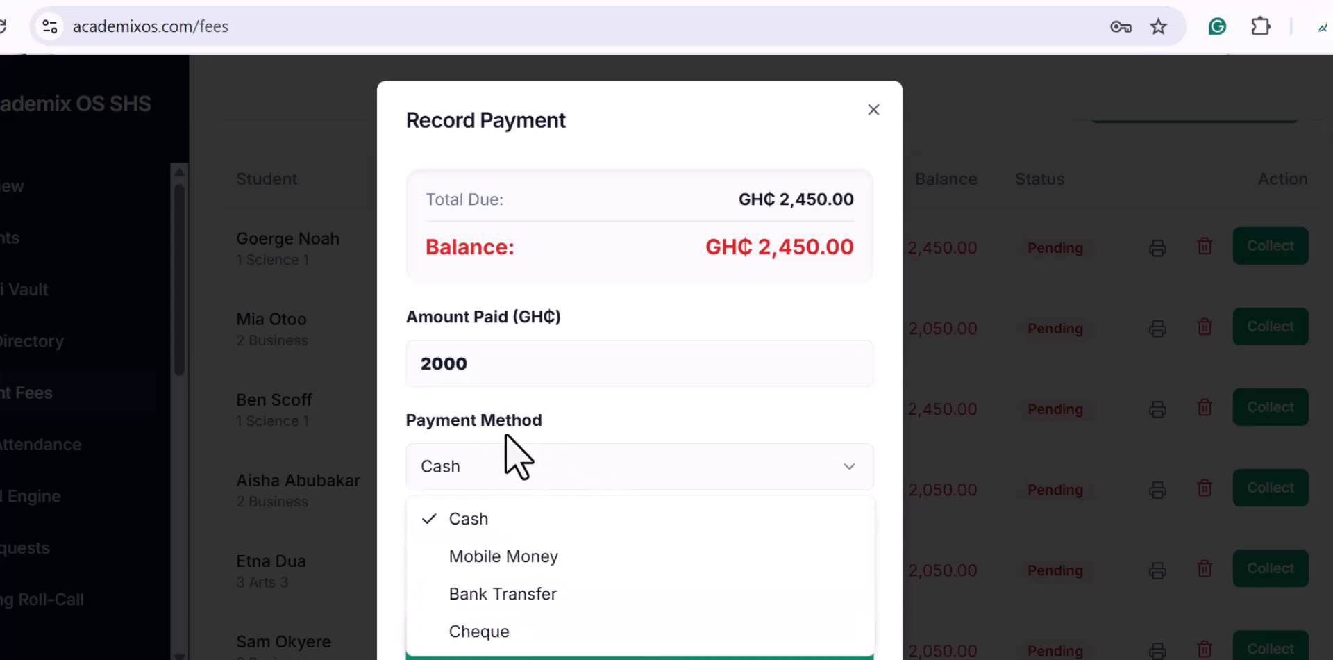
{"action": "left_click", "coordinate": [517, 458]}
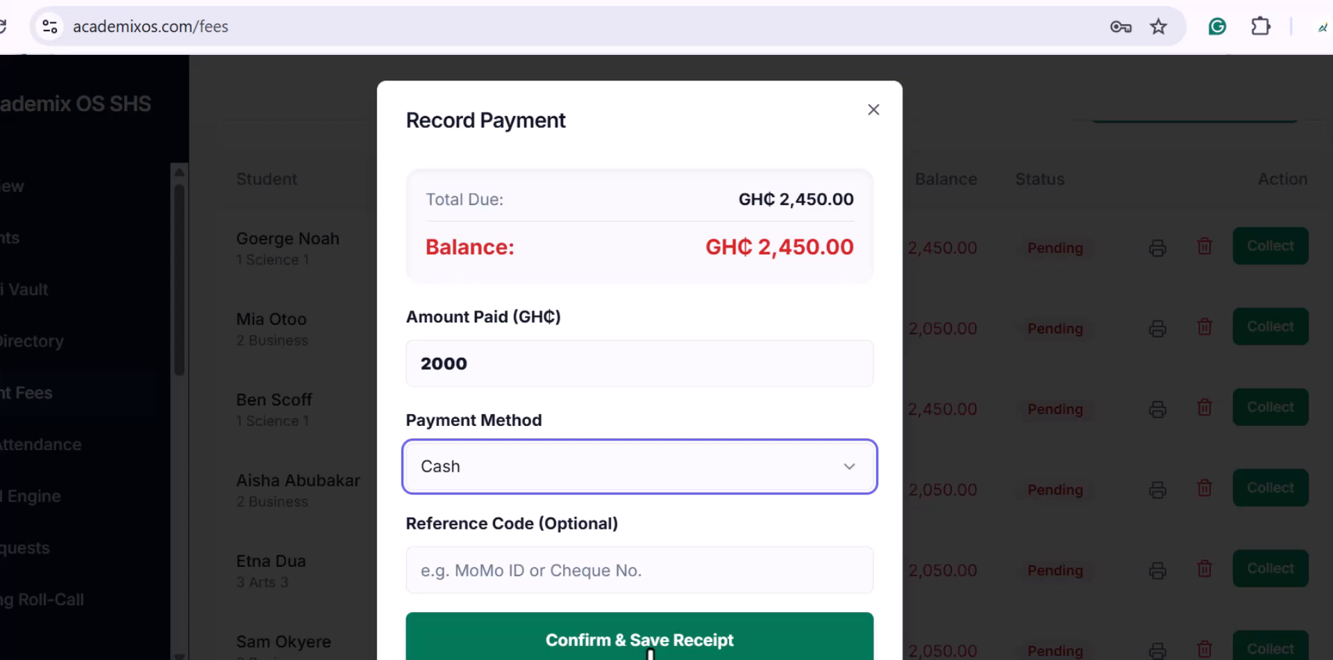
{"action": "left_click", "coordinate": [706, 644]}
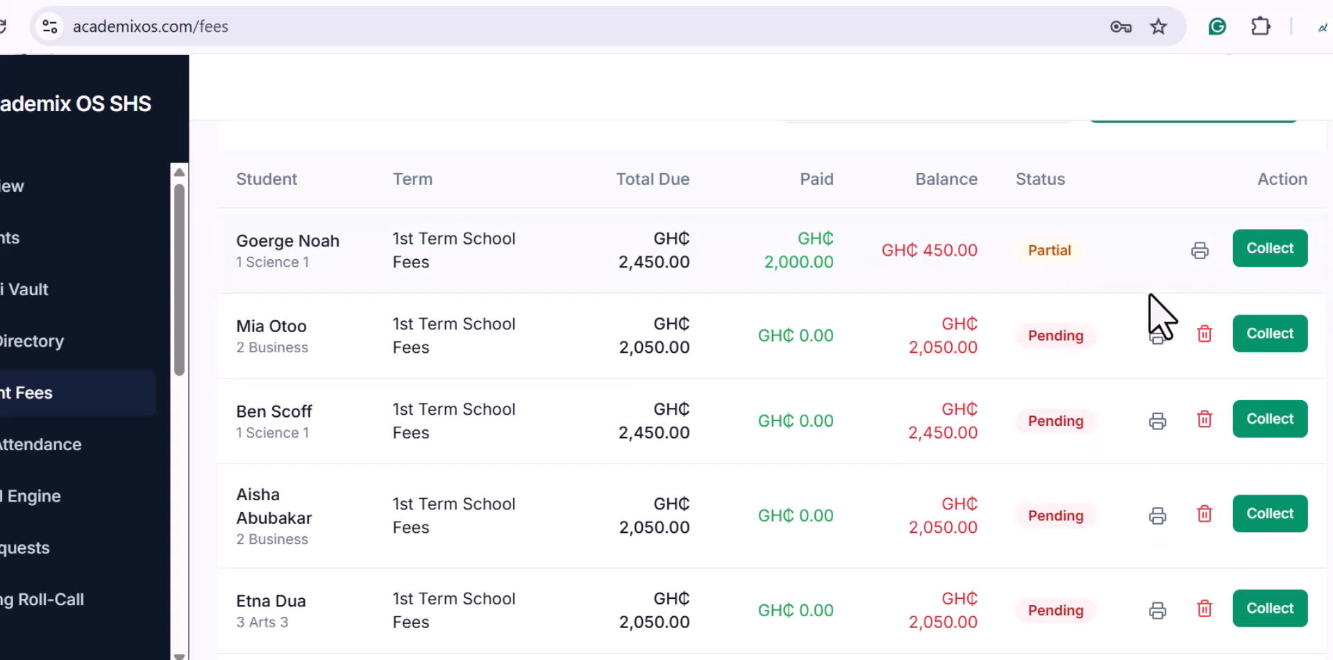
Step: Preview the partly paid student's printable receipt, close it without saving, and review the ledger's billed, collected and outstanding totals
{"action": "left_click", "coordinate": [1199, 250]}
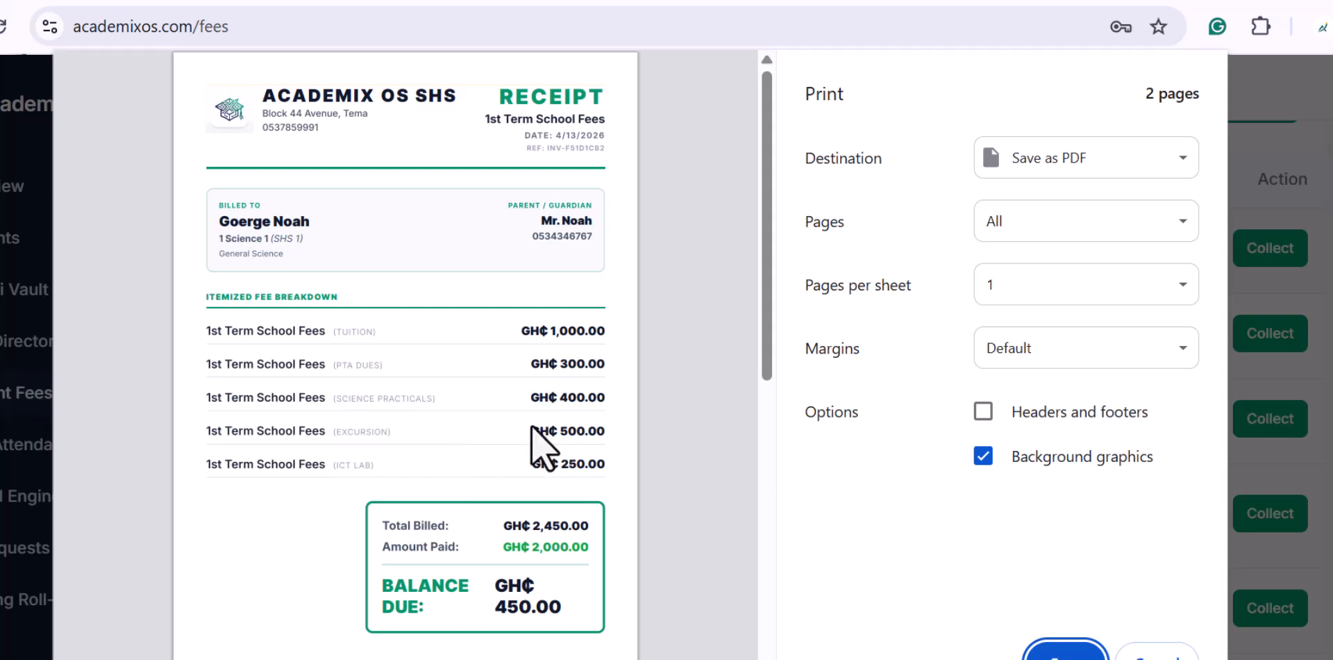
{"action": "key", "text": "Escape"}
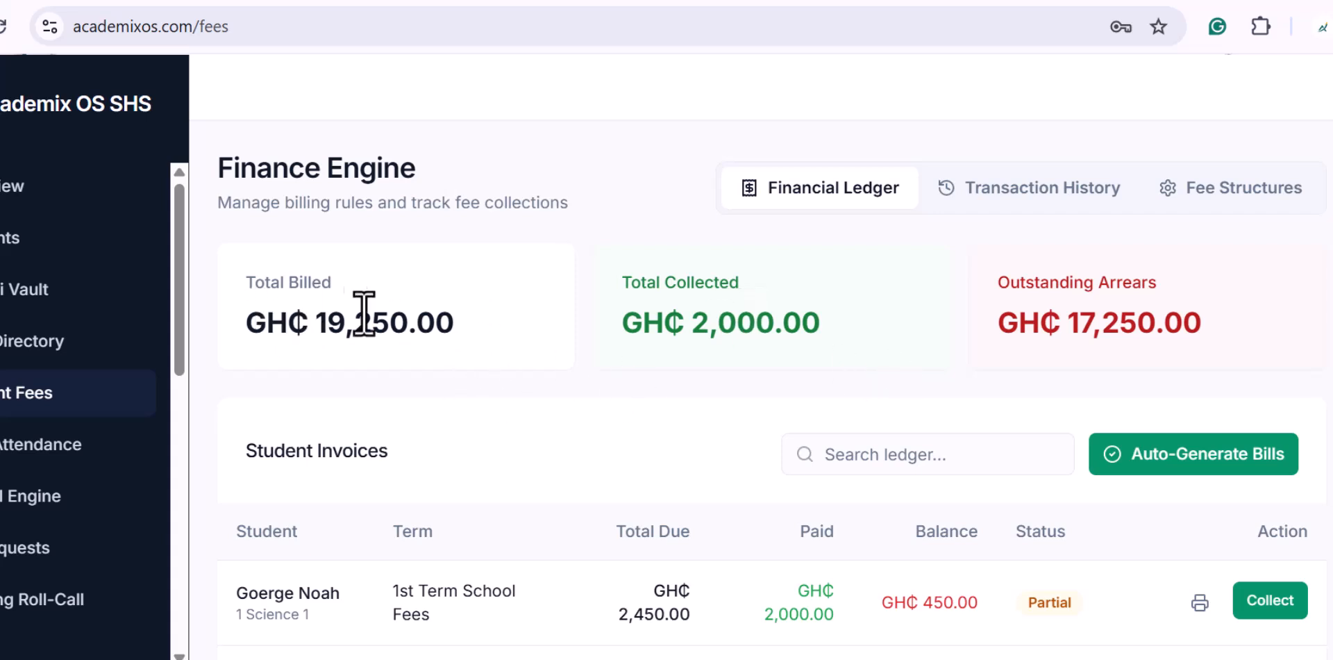
{"action": "left_click_drag", "start_coordinate": [248, 283], "coordinate": [332, 283]}
{"action": "left_click_drag", "start_coordinate": [385, 322], "coordinate": [405, 322]}
{"action": "left_click", "coordinate": [250, 287]}
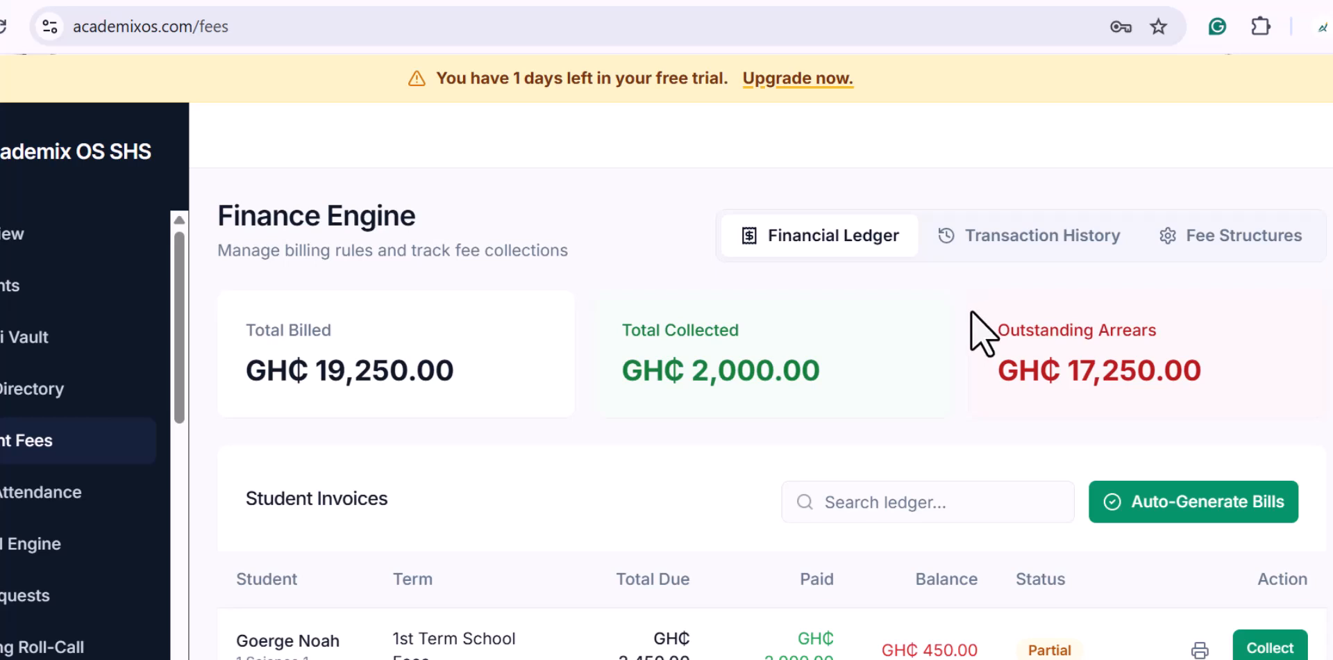
Step: Open the transaction history to examine the completed fee payments and its search by name or reference
{"action": "left_click", "coordinate": [1040, 250]}
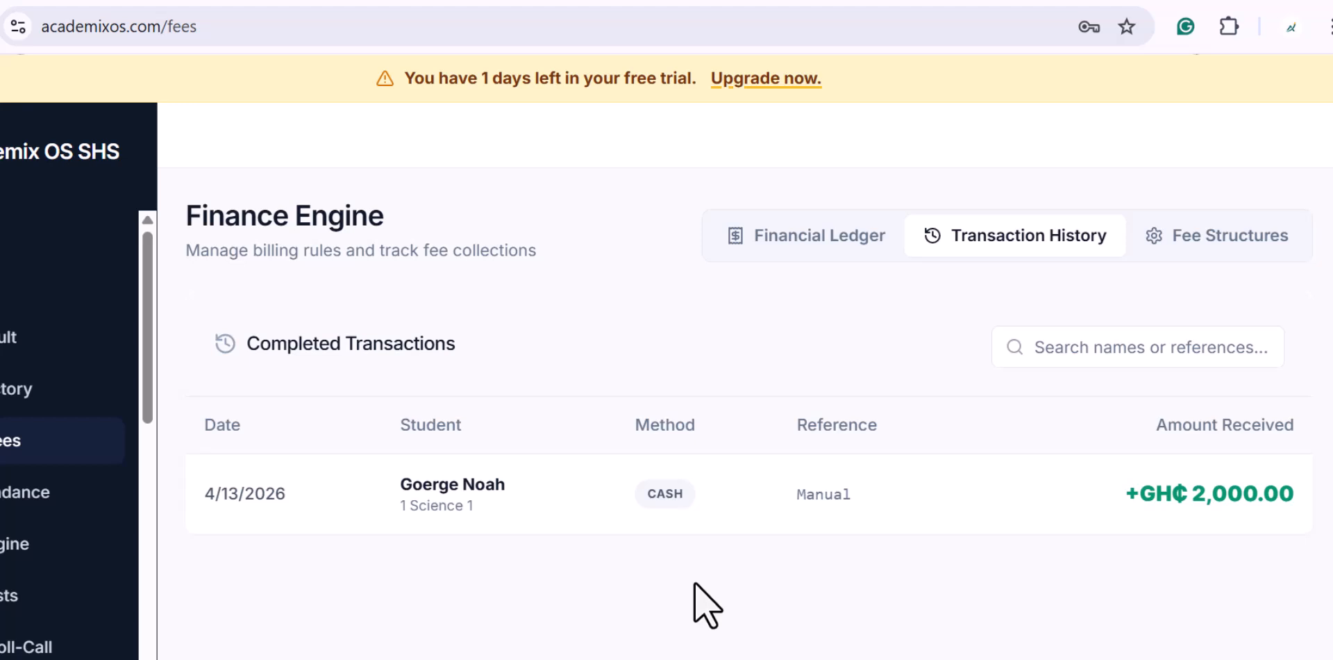
{"action": "left_click", "coordinate": [1063, 345]}
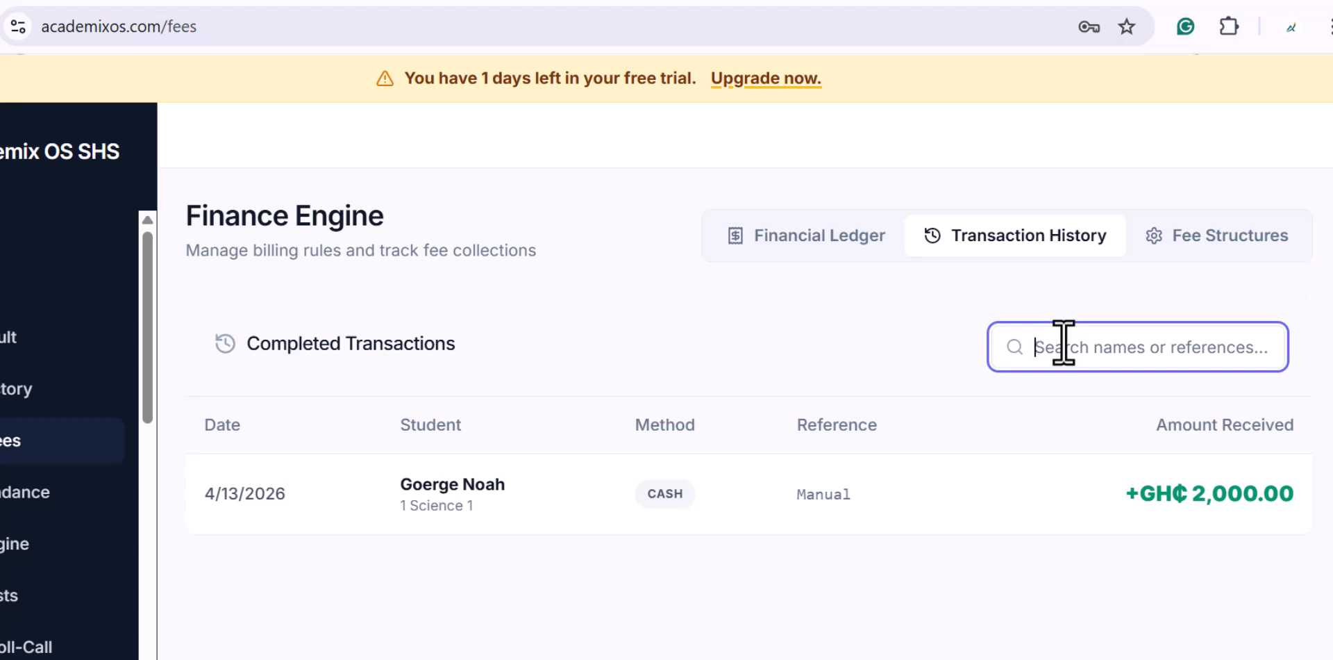
{"action": "left_click", "coordinate": [407, 577]}
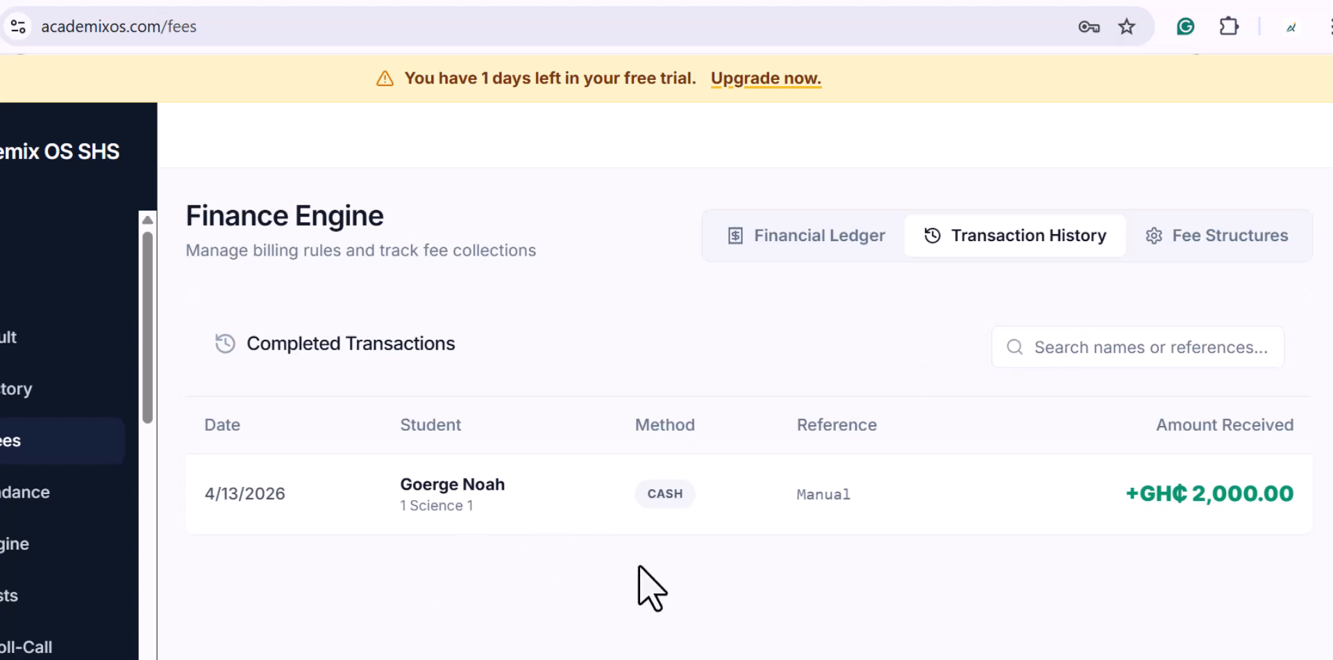